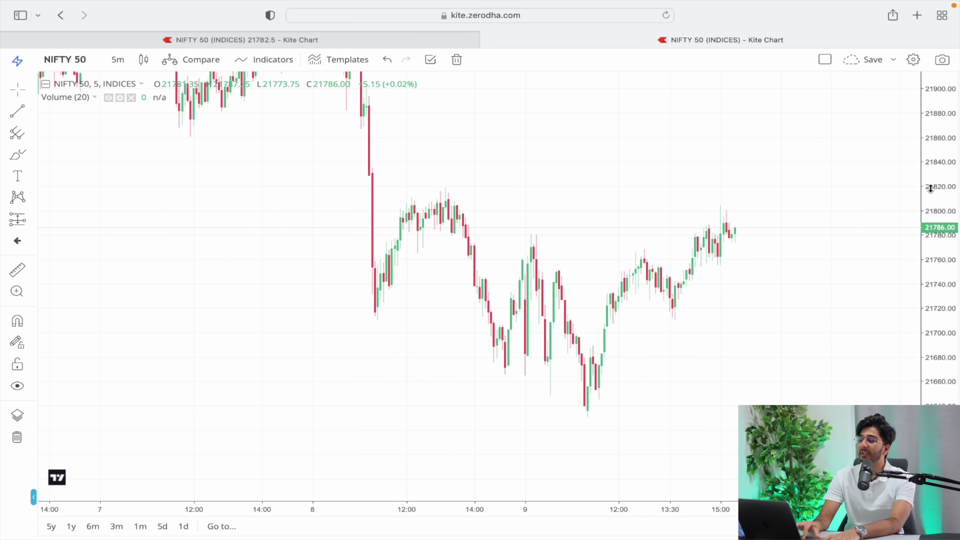
# Brush a horizontal support line at about 21662 beneath the 8 February afternoon lows, ending near the 9 February open.
pyautogui.scroll(-10, 778, 319)
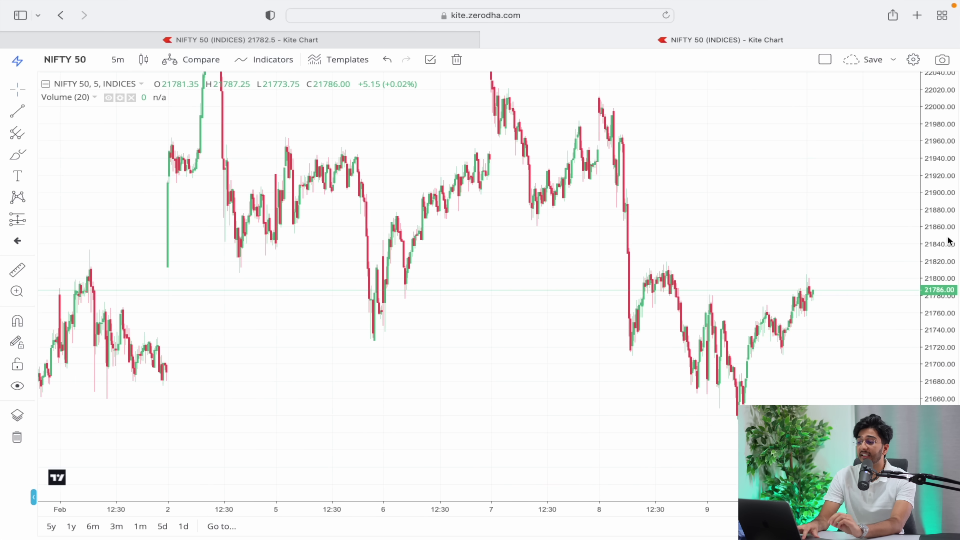
pyautogui.scroll(5, 791, 377)
pyautogui.scroll(5, 791, 377)
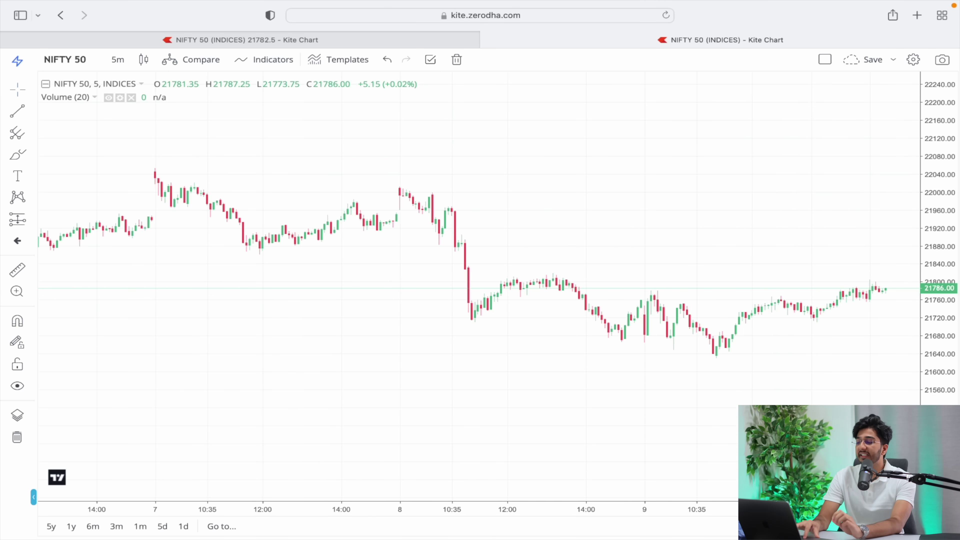
pyautogui.scroll(3, 702, 376)
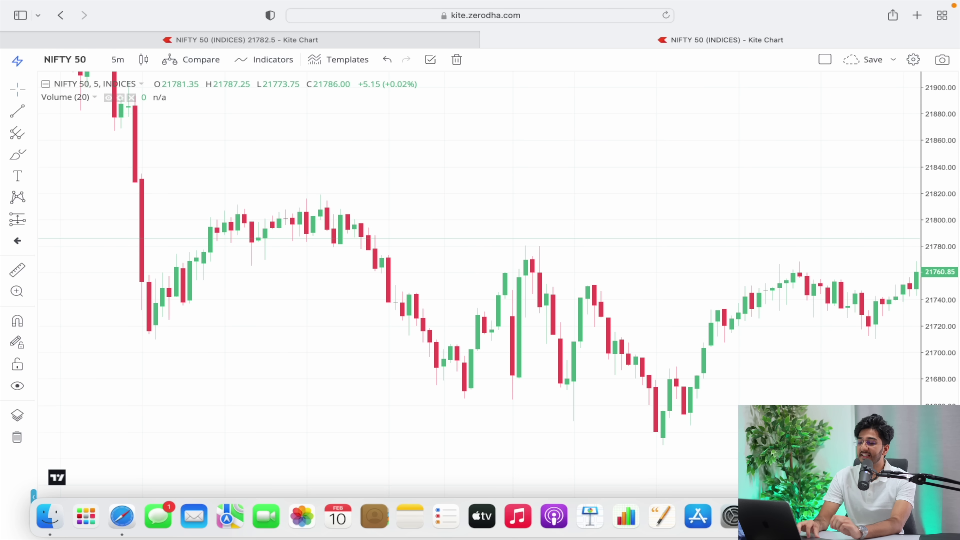
pyautogui.scroll(-3, 804, 398)
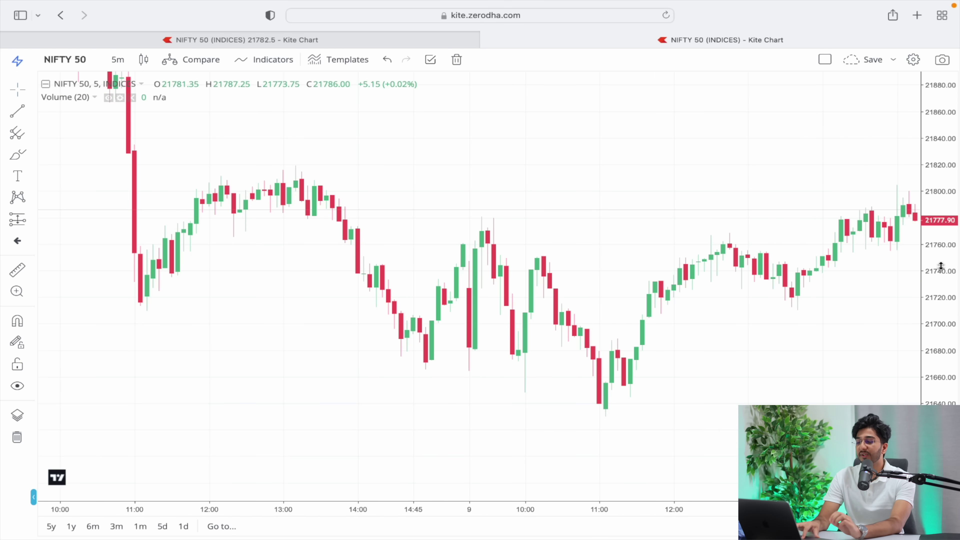
pyautogui.scroll(-3, 724, 369)
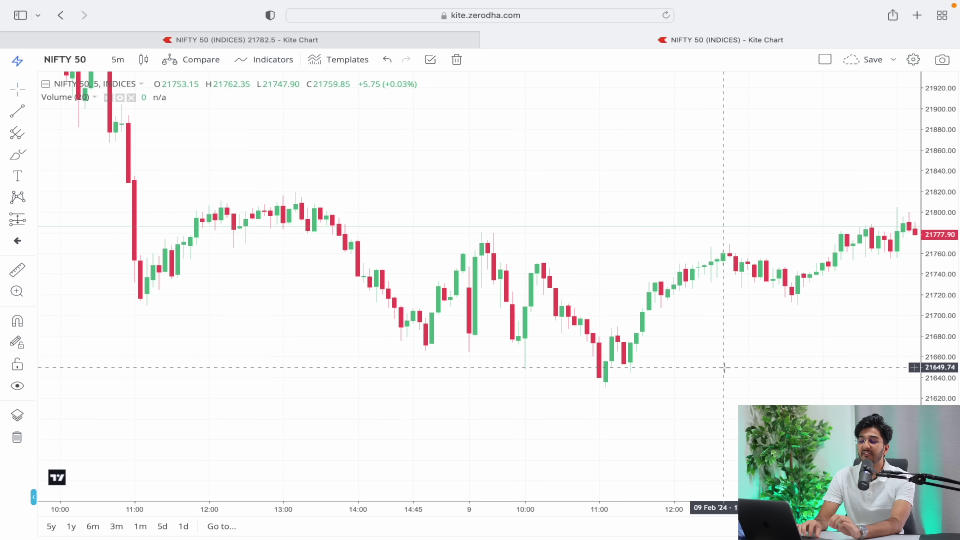
pyautogui.click(17, 155)
pyautogui.moveTo(353, 355); pyautogui.dragTo(503, 355)
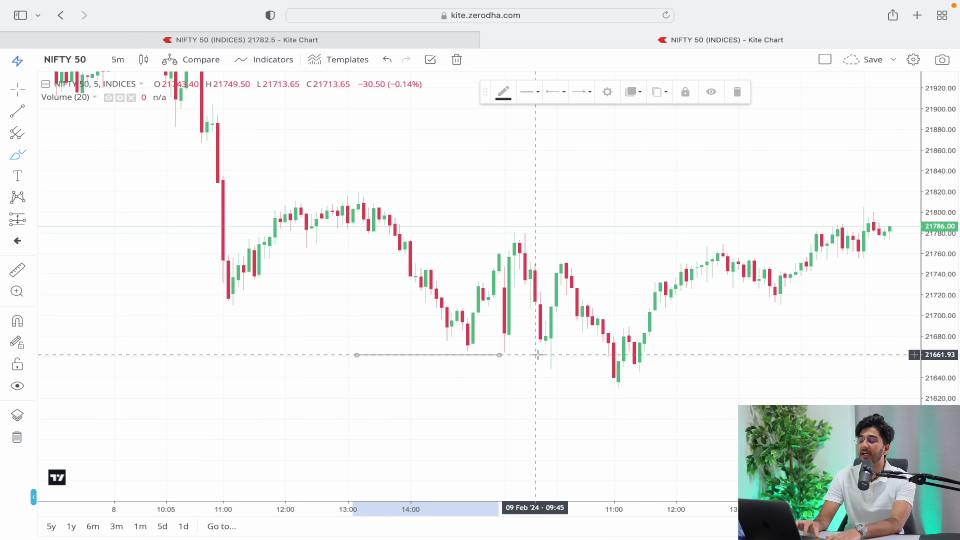
# Brush a curve over the first 9 February rise and pullback, and a horizontal line just above that peak near 21780.
pyautogui.scroll(2, 585, 382)
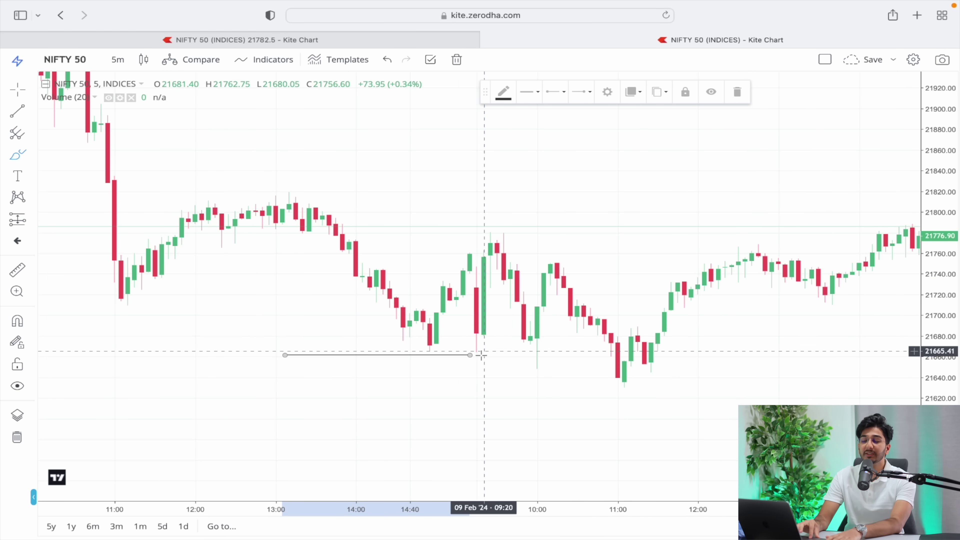
pyautogui.click(477, 340)
pyautogui.moveTo(477, 350)
pyautogui.mouseDown()
pyautogui.moveTo(498, 240)
pyautogui.moveTo(524, 280)
pyautogui.moveTo(553, 281)
pyautogui.moveTo(613, 255)
pyautogui.moveTo(678, 137)
pyautogui.moveTo(719, 114)
pyautogui.moveTo(731, 140)
pyautogui.mouseUp()
pyautogui.press('Delete')
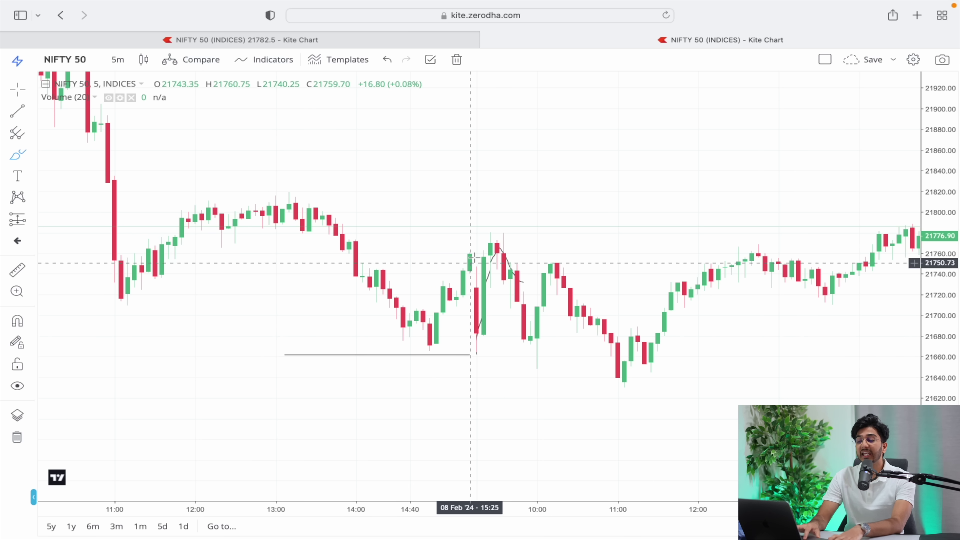
pyautogui.moveTo(479, 230); pyautogui.dragTo(571, 230)
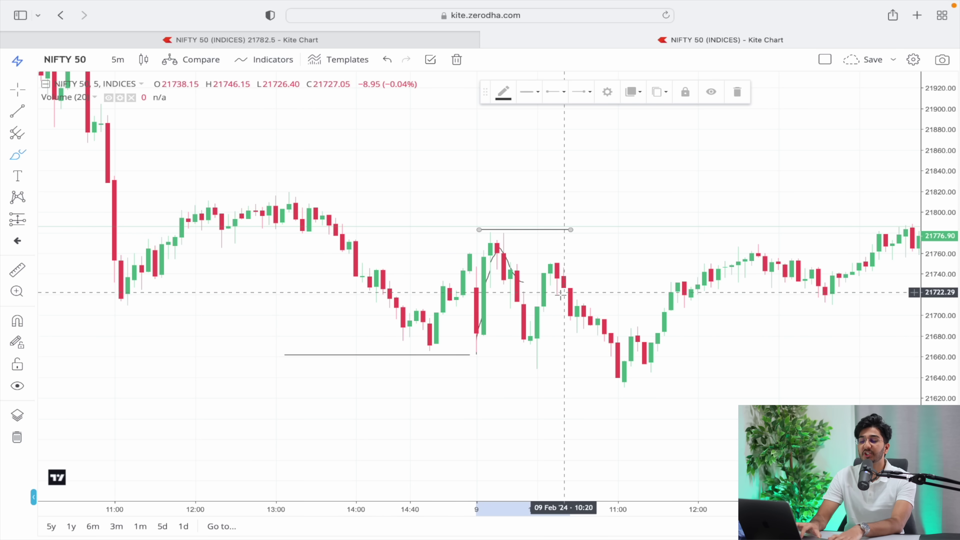
# Sketch the fall from the first 9 February peak and the second rise and drop as brush curves, deleting each one.
pyautogui.moveTo(491, 239)
pyautogui.mouseDown()
pyautogui.moveTo(535, 335)
pyautogui.moveTo(551, 417)
pyautogui.mouseUp()
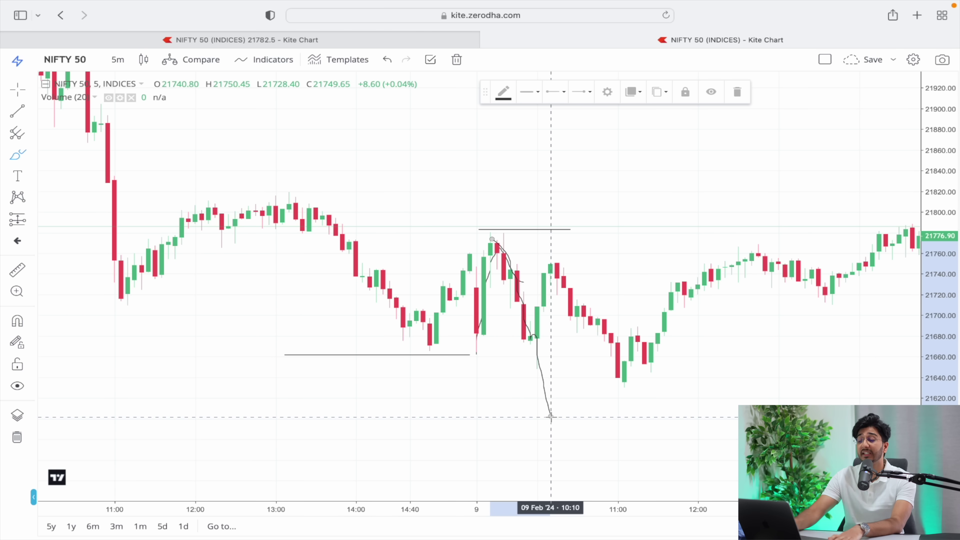
pyautogui.press('Delete')
pyautogui.moveTo(537, 366)
pyautogui.mouseDown()
pyautogui.moveTo(545, 280)
pyautogui.moveTo(567, 277)
pyautogui.moveTo(605, 345)
pyautogui.moveTo(610, 322)
pyautogui.mouseUp()
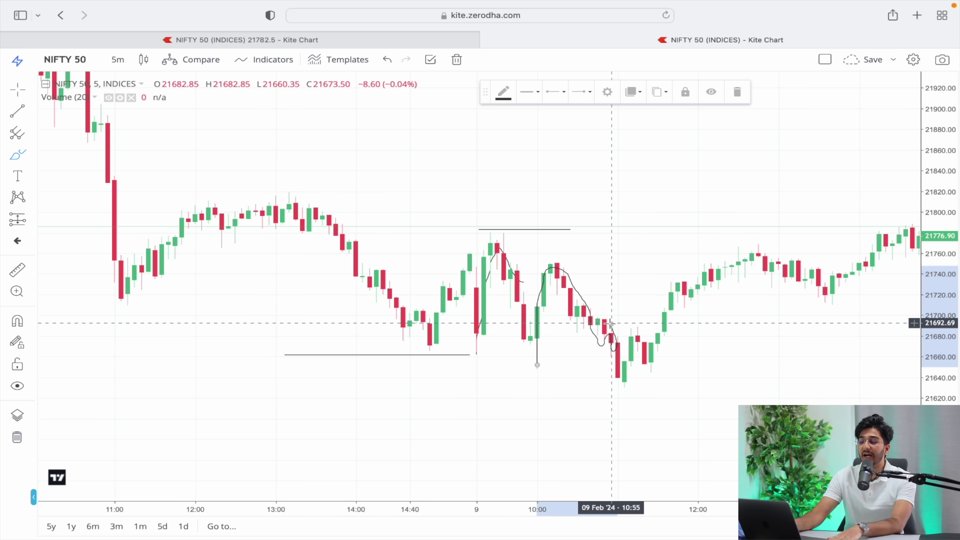
pyautogui.press('Delete')
# Brush a curve down the decline from the second 9 February peak to about 21674, and undo an extra steep falling stroke.
pyautogui.scroll(-3, 832, 265)
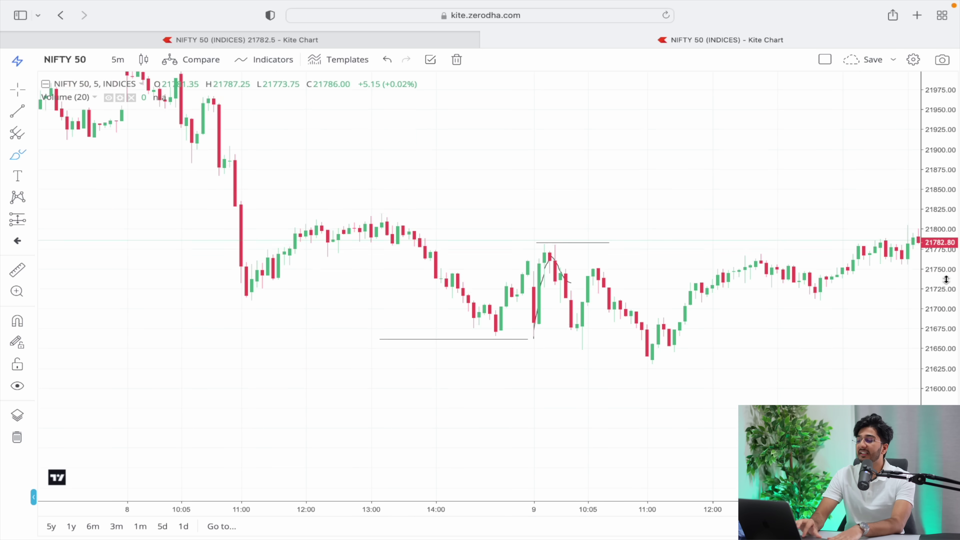
pyautogui.scroll(-2, 537, 336)
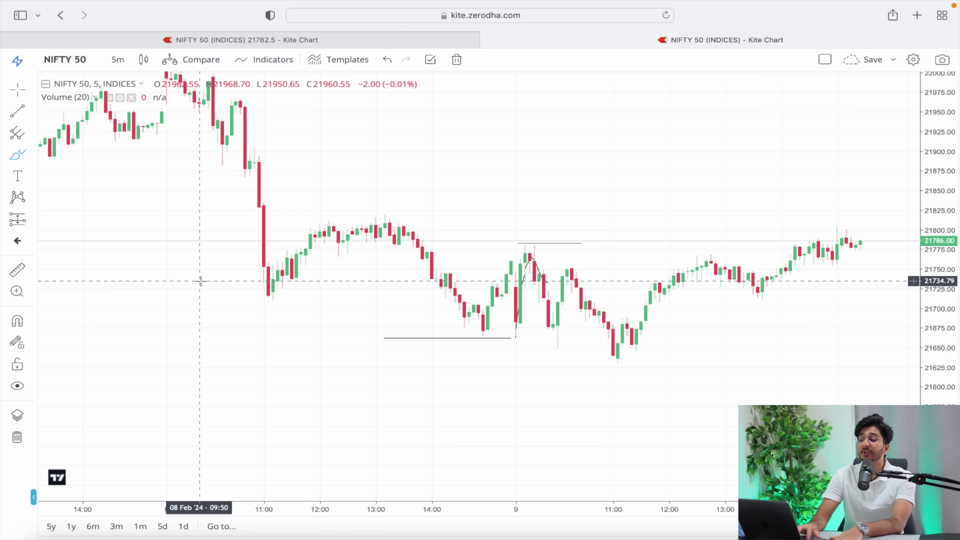
pyautogui.hscroll(3, 506, 354)
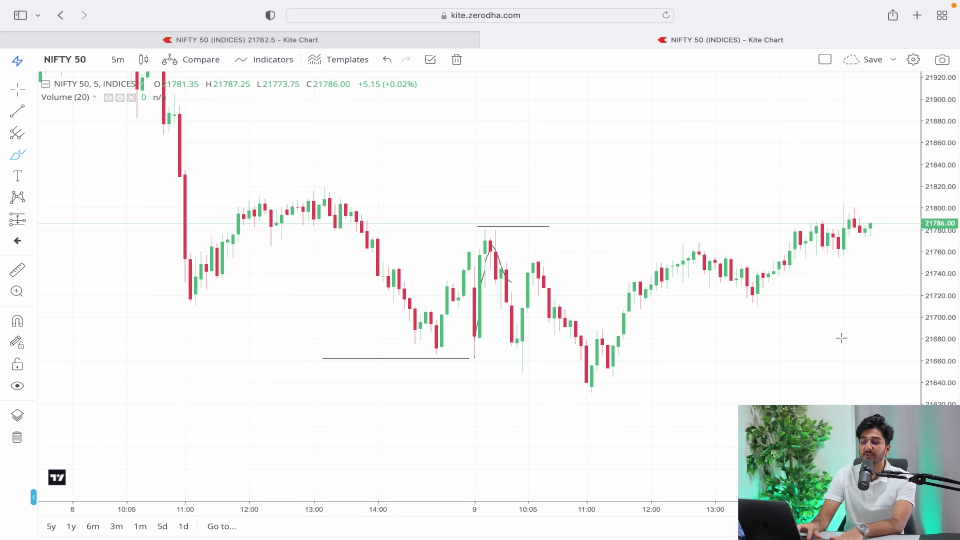
pyautogui.hscroll(3, 532, 403)
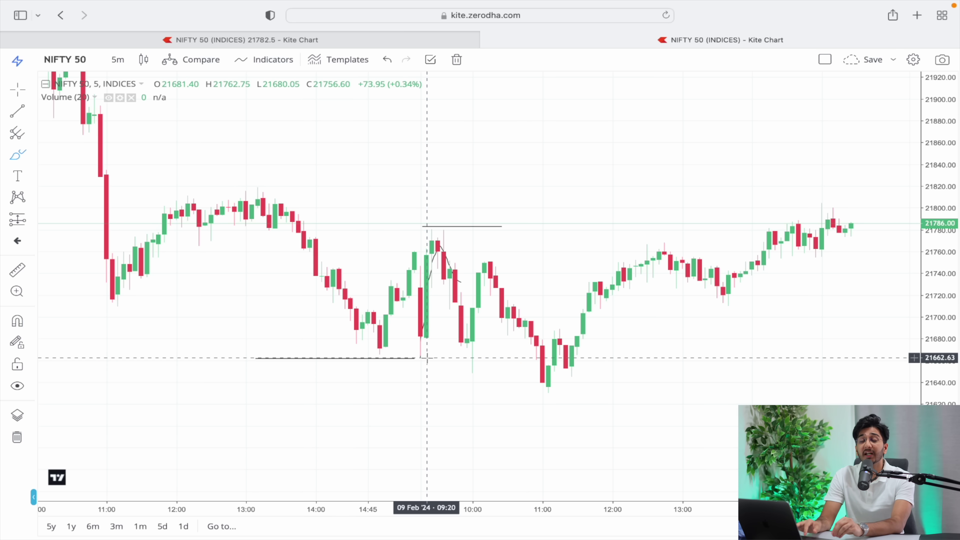
pyautogui.scroll(3, 427, 357)
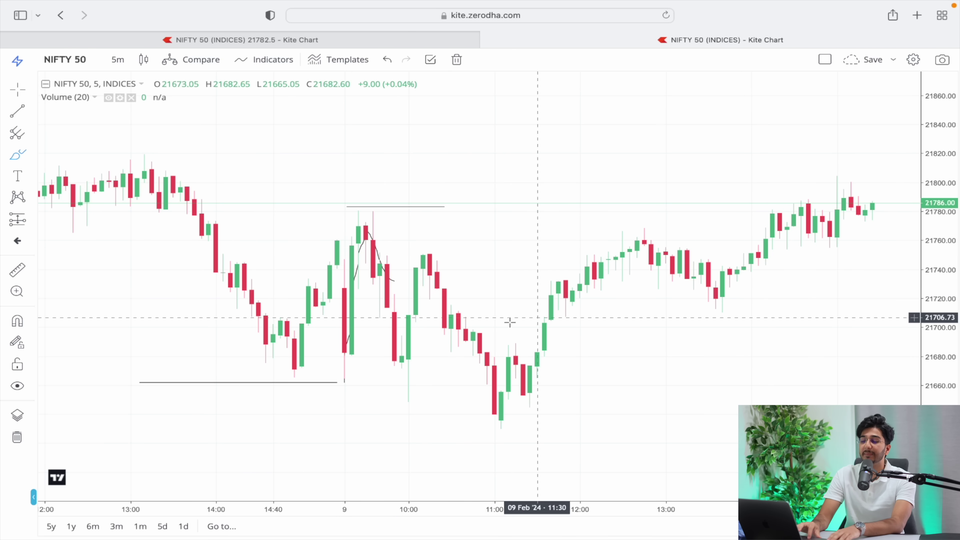
pyautogui.moveTo(427, 271); pyautogui.dragTo(478, 364)
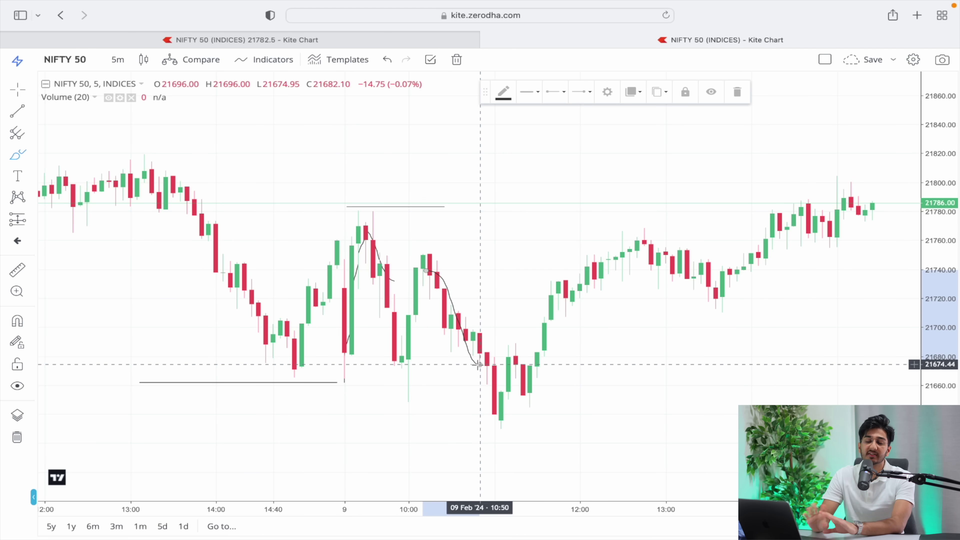
pyautogui.moveTo(495, 137); pyautogui.dragTo(550, 499)
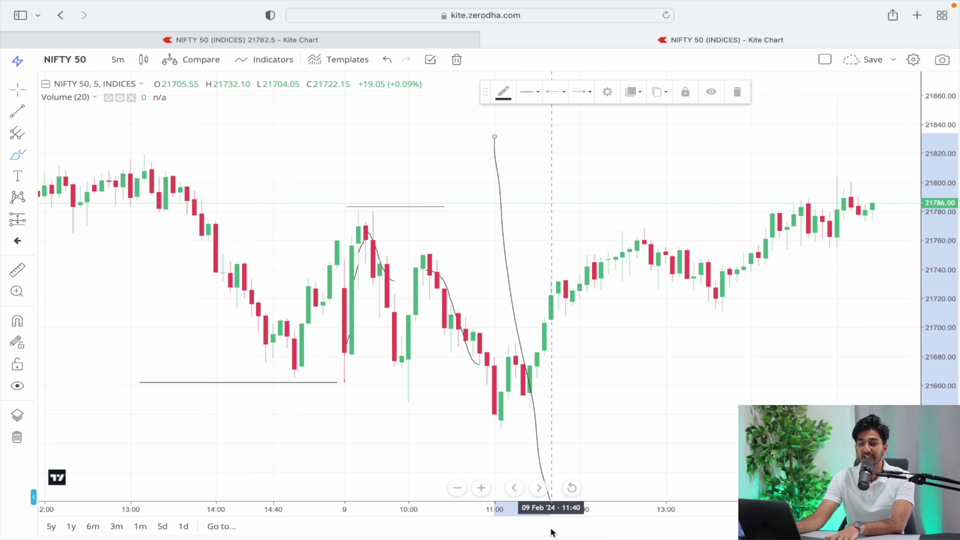
pyautogui.press('super+z')
# Brush a rising line from below the 24 January lows to about 22000 on 8 February, undoing the first attempt.
pyautogui.scroll(-5, 597, 437)
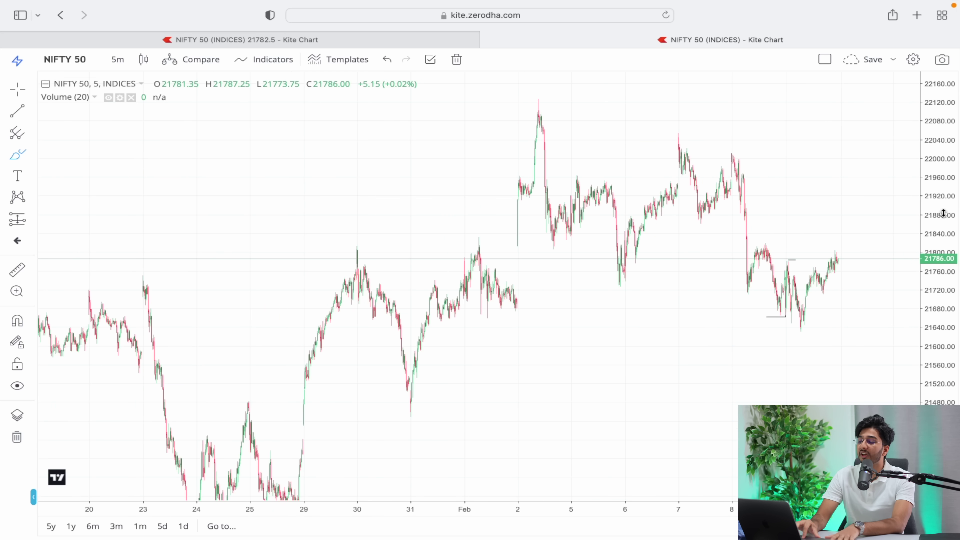
pyautogui.scroll(-5, 409, 388)
pyautogui.moveTo(311, 426); pyautogui.dragTo(740, 182)
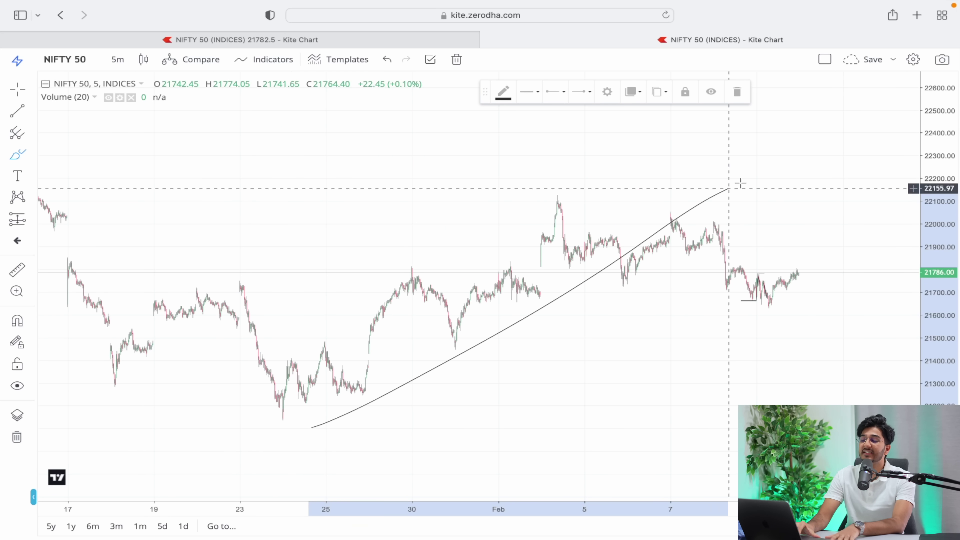
pyautogui.press('super+z')
pyautogui.moveTo(304, 449); pyautogui.dragTo(742, 222)
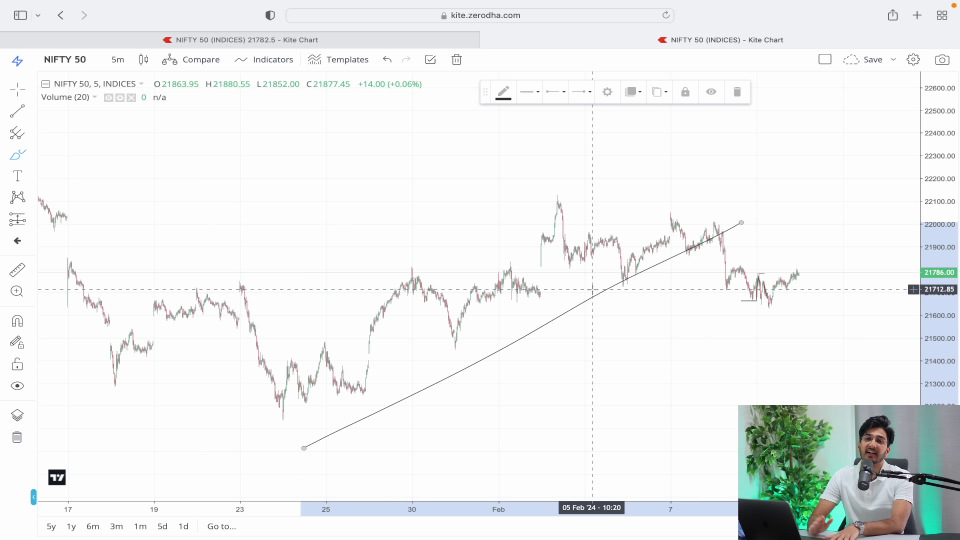
# Sketch a falling zigzag from the 8 February high through the lower swings to about 21391, and undo it.
pyautogui.hscroll(8, 593, 290)
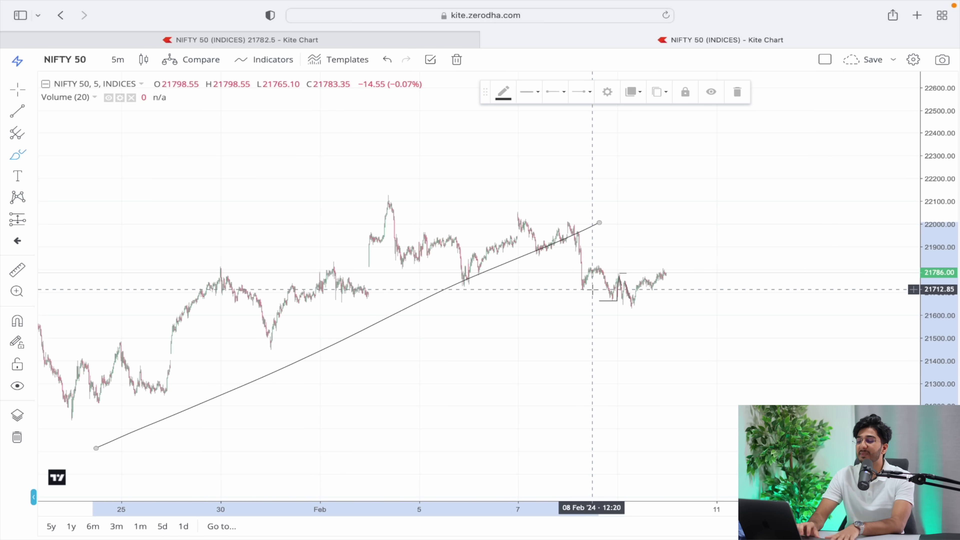
pyautogui.moveTo(566, 228)
pyautogui.mouseDown()
pyautogui.moveTo(583, 293)
pyautogui.moveTo(607, 303)
pyautogui.moveTo(616, 279)
pyautogui.moveTo(653, 362)
pyautogui.mouseUp()
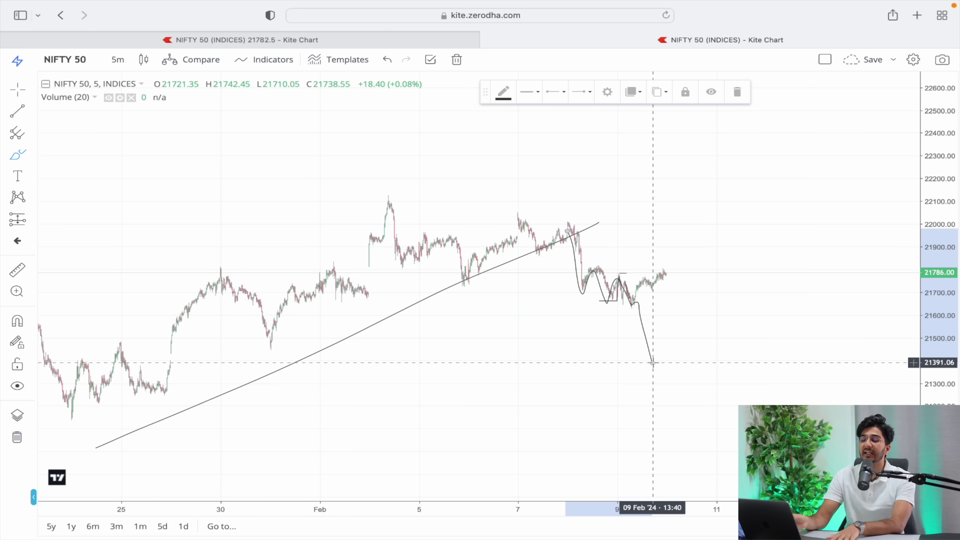
pyautogui.press('super+z')
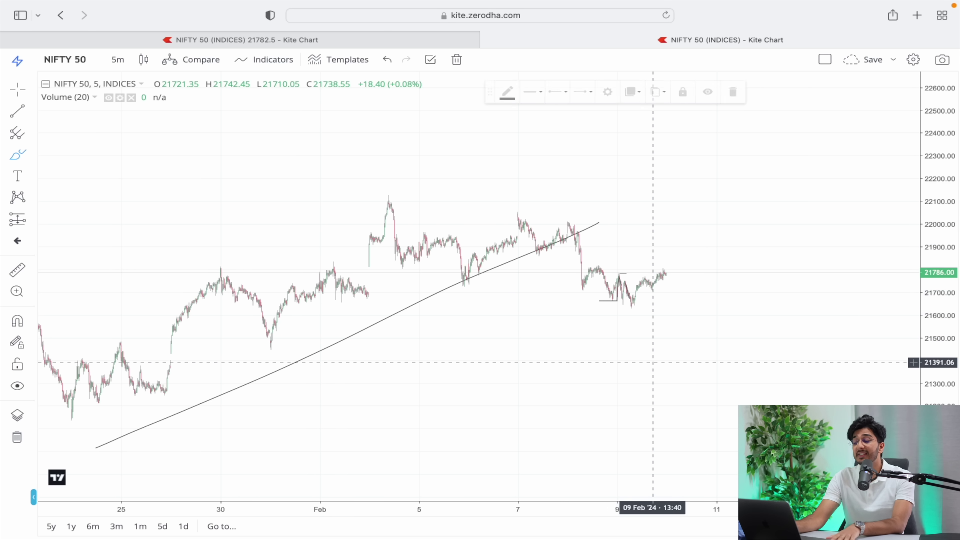
# Examine the 9 February candles around the marked support and resistance lines in close-up.
pyautogui.scroll(5, 653, 363)
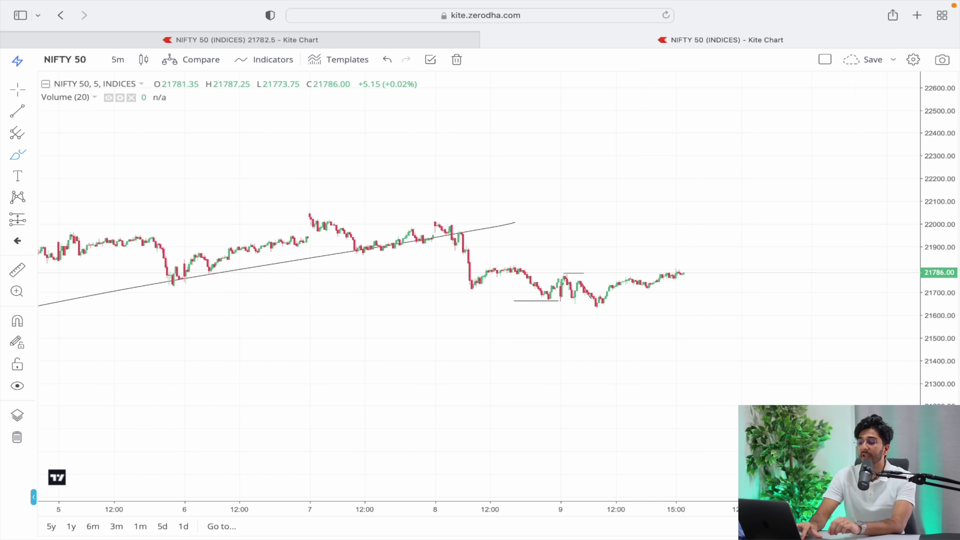
pyautogui.scroll(6, 666, 380)
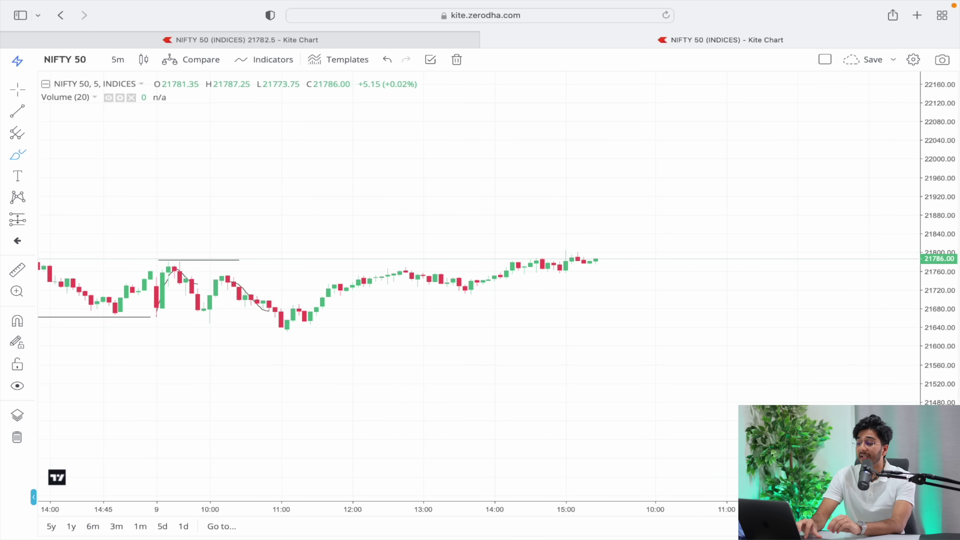
pyautogui.hscroll(-10, 508, 389)
pyautogui.scroll(3, 509, 389)
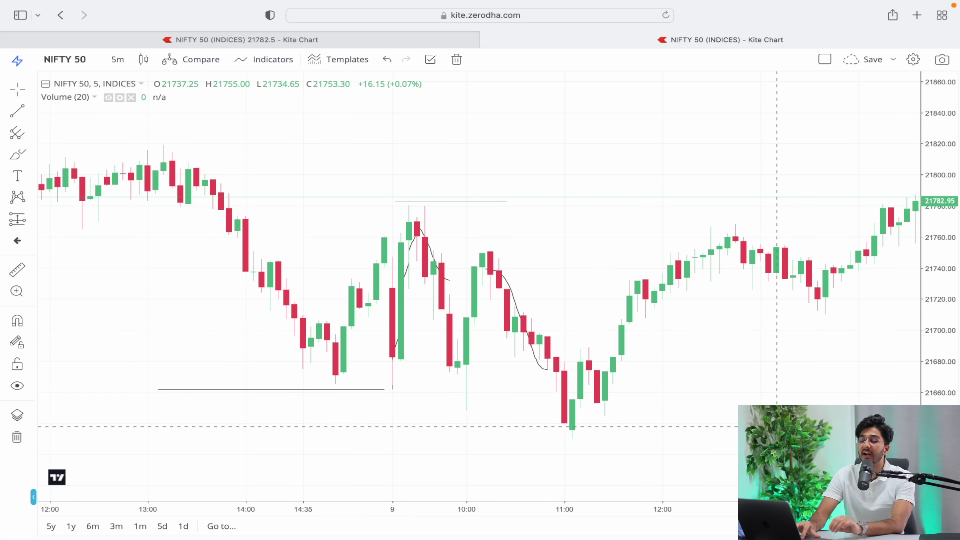
pyautogui.hscroll(3, 847, 360)
pyautogui.moveTo(949, 287); pyautogui.dragTo(951, 317)
pyautogui.scroll(-2, 761, 318)
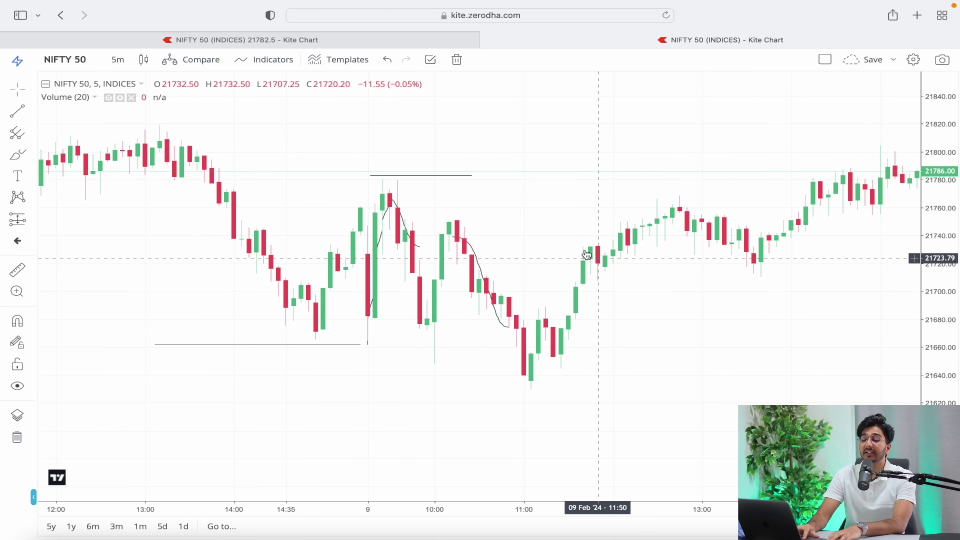
# Switch to Telegram and bring the channel's 9 February 11:00 AM post about the expected support breakdown into view.
pyautogui.hotkey('ctrl', 'Up')
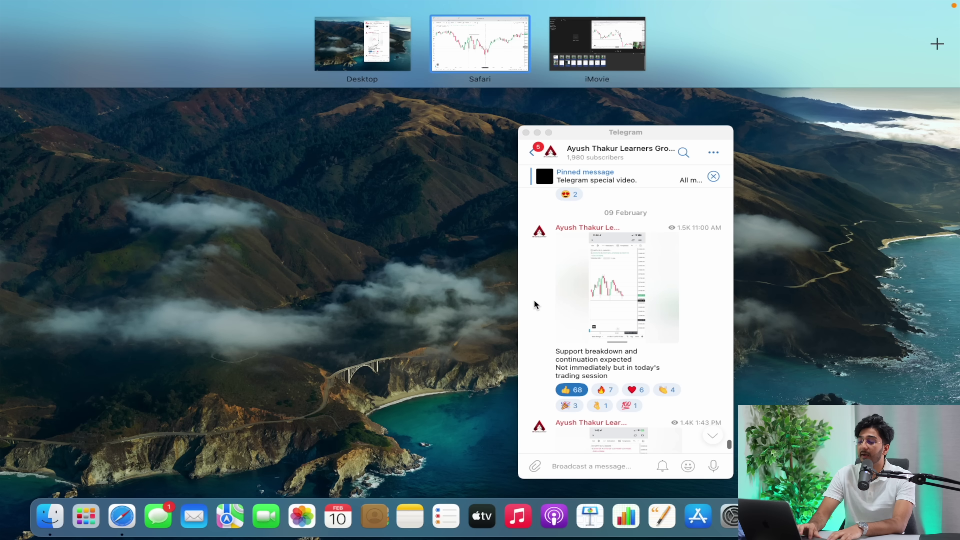
pyautogui.click(534, 301)
pyautogui.scroll(3, 643, 265)
pyautogui.scroll(-3, 628, 242)
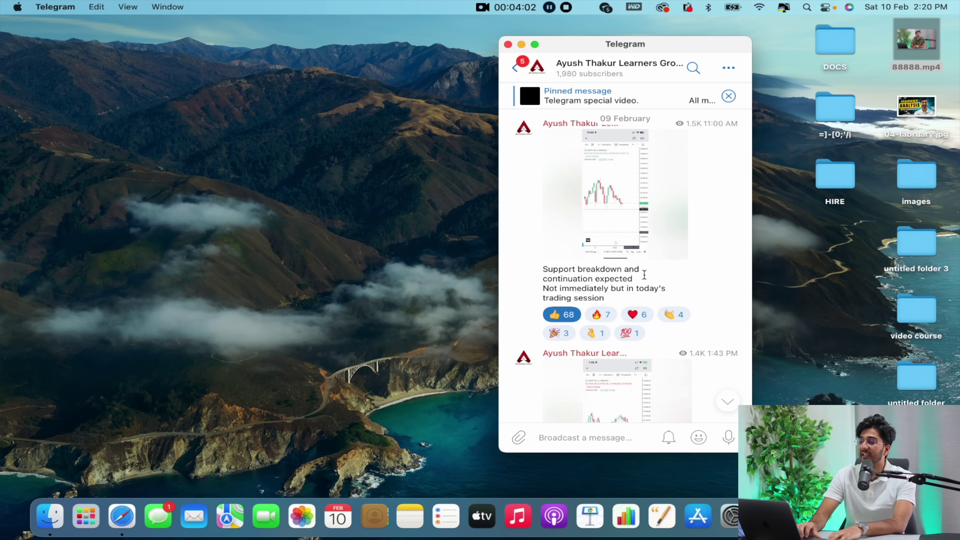
pyautogui.scroll(-2, 616, 222)
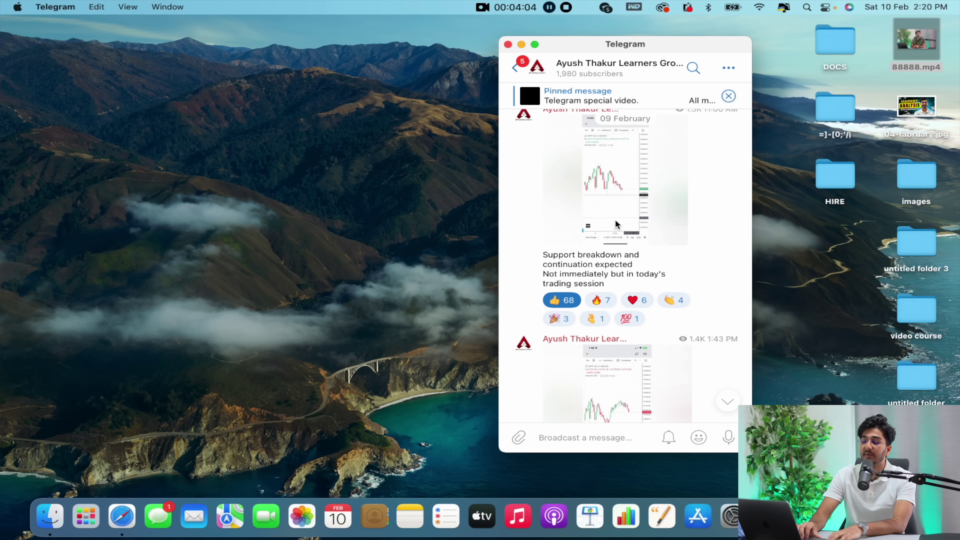
pyautogui.scroll(2, 616, 222)
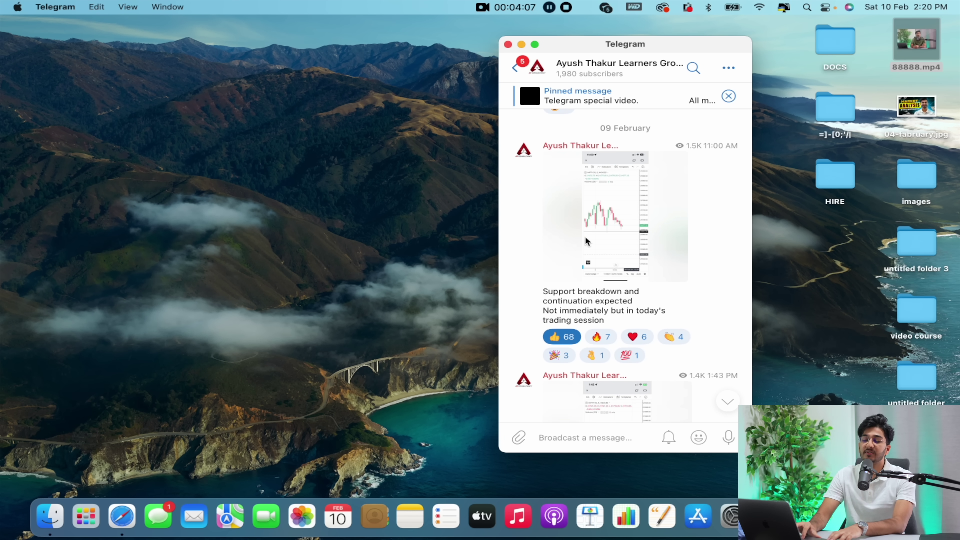
# Highlight the post's "Support breakdown and continuation expected" and "Not immediately but in today's trading session" lines, and open its chart image.
pyautogui.moveTo(549, 290); pyautogui.dragTo(630, 299)
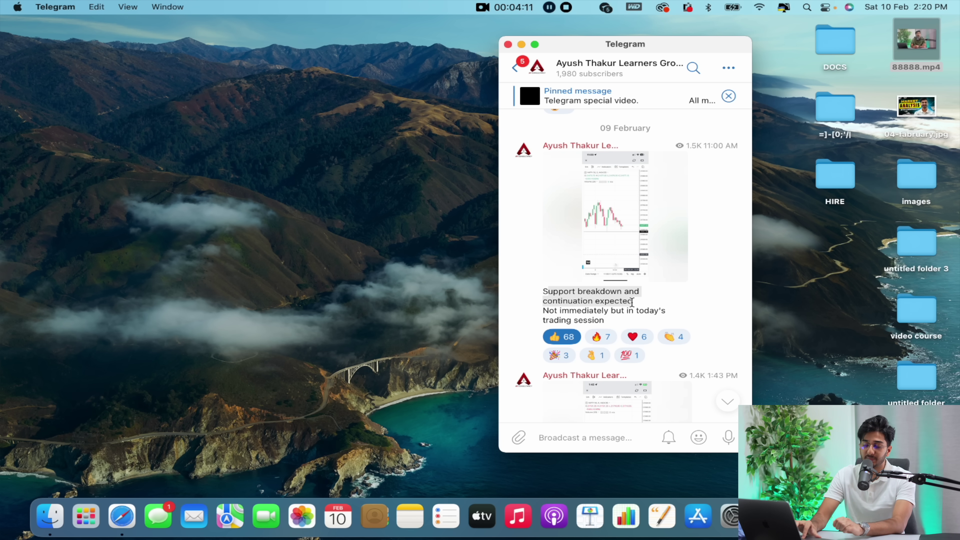
pyautogui.moveTo(549, 310); pyautogui.dragTo(635, 334)
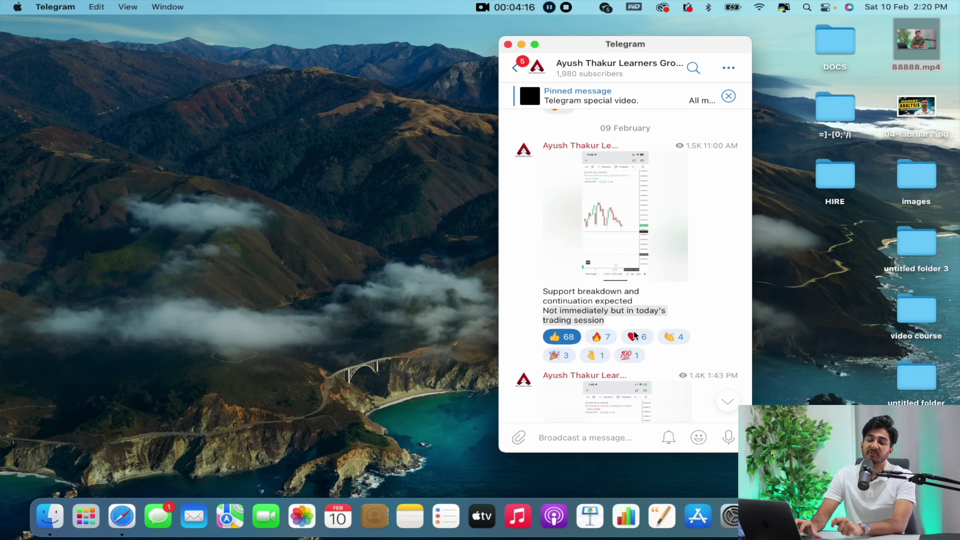
pyautogui.click(585, 220)
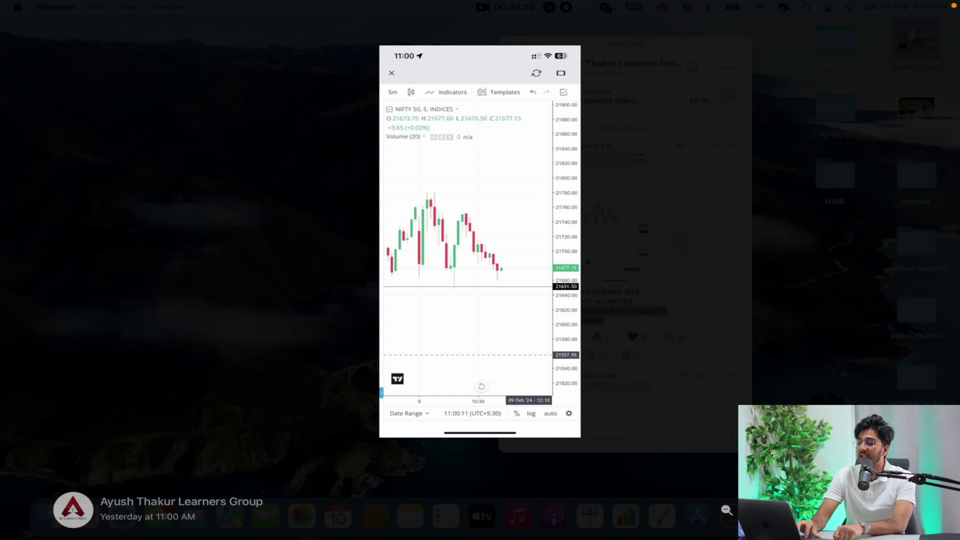
# Examine the 11:00 AM post's chart image in close-up around the 21651.50 support line, and close the image.
pyautogui.scroll(5, 456, 405)
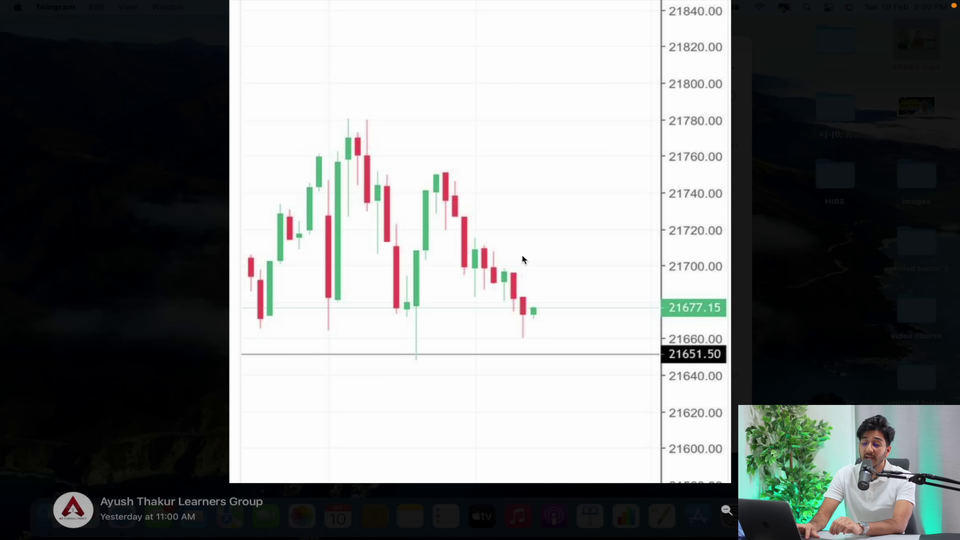
pyautogui.click(860, 271)
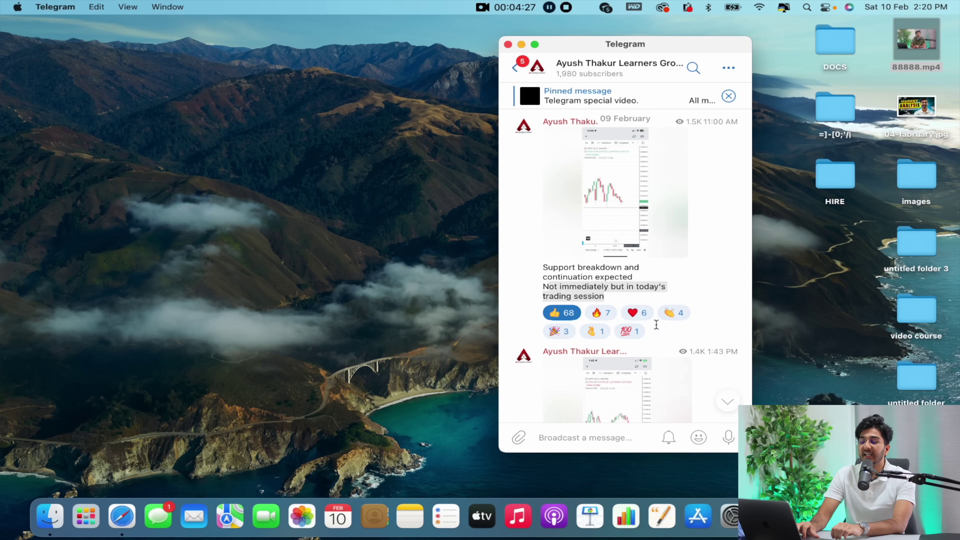
pyautogui.click(614, 207)
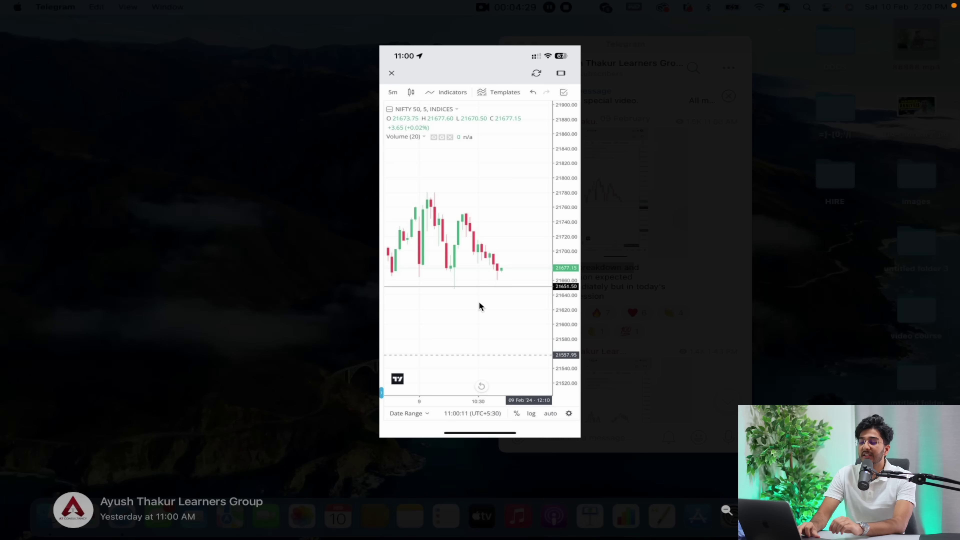
pyautogui.scroll(5, 556, 320)
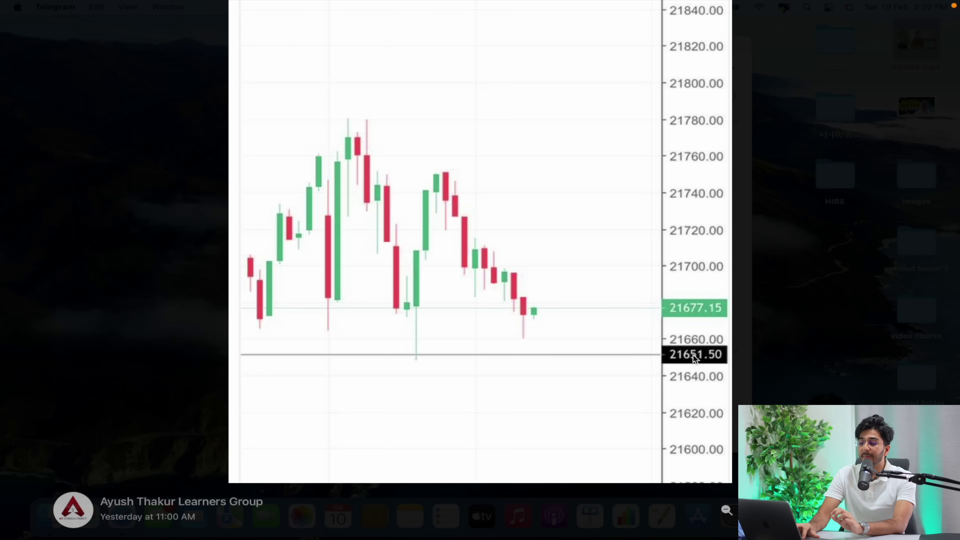
pyautogui.click(811, 350)
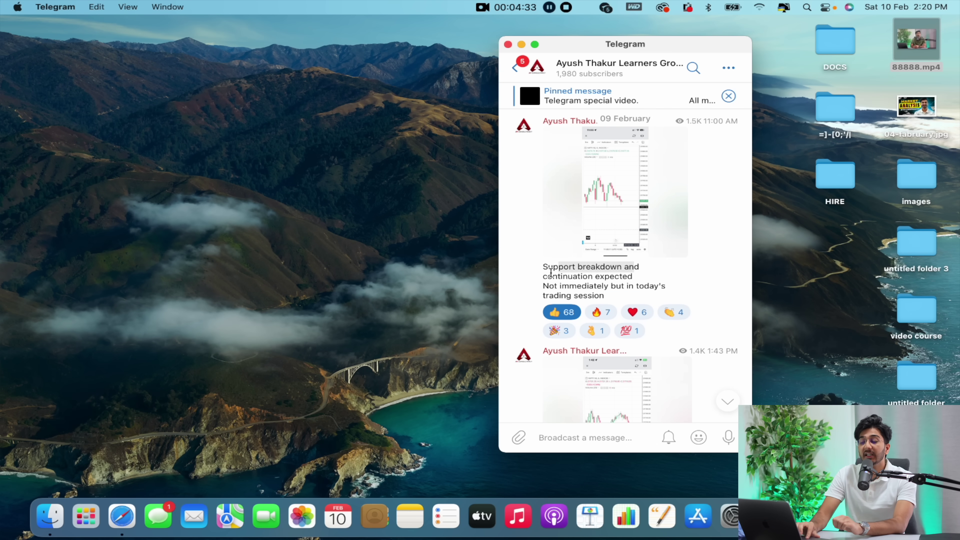
# Highlight the post's "continuation expected" and "Not immediately but in" wording, and reopen its chart image in close-up.
pyautogui.moveTo(551, 273); pyautogui.dragTo(646, 278)
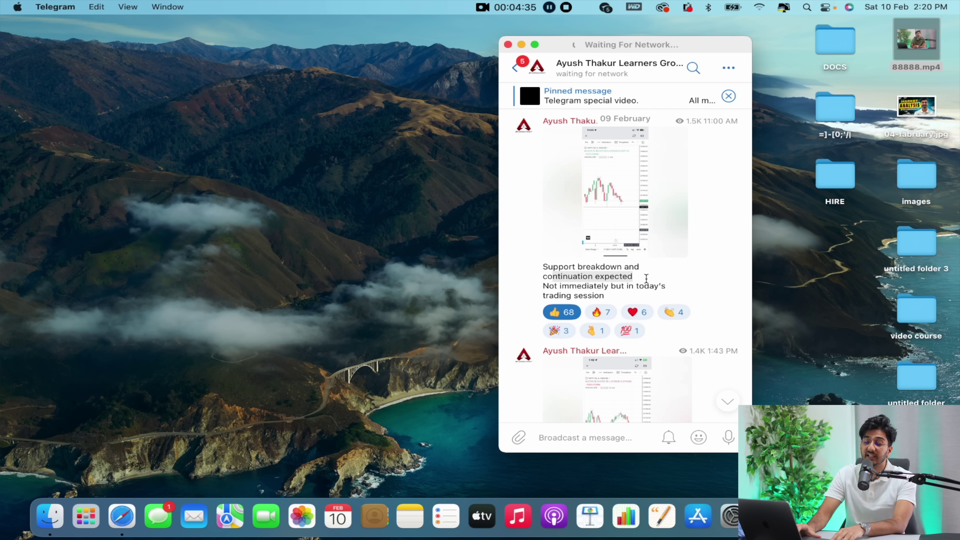
pyautogui.moveTo(548, 286); pyautogui.dragTo(640, 288)
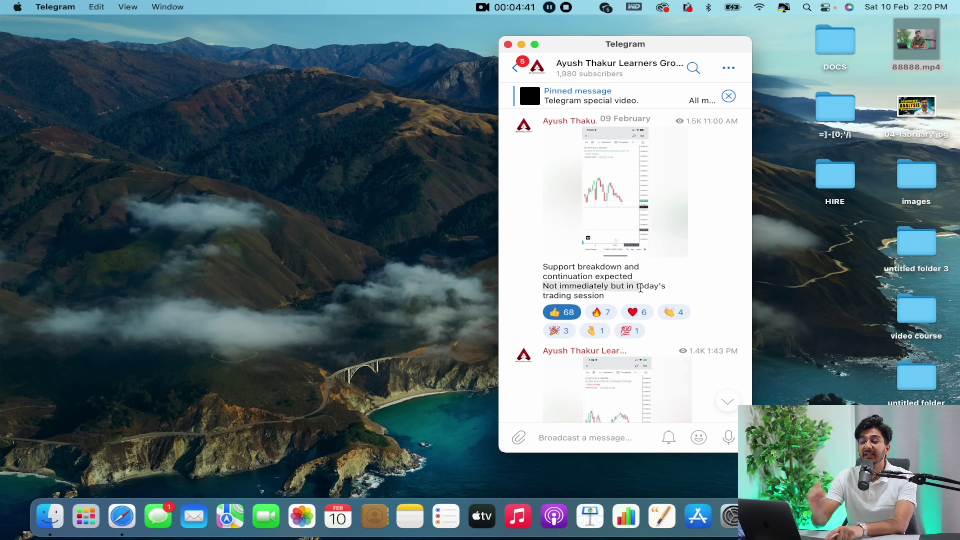
pyautogui.click(602, 214)
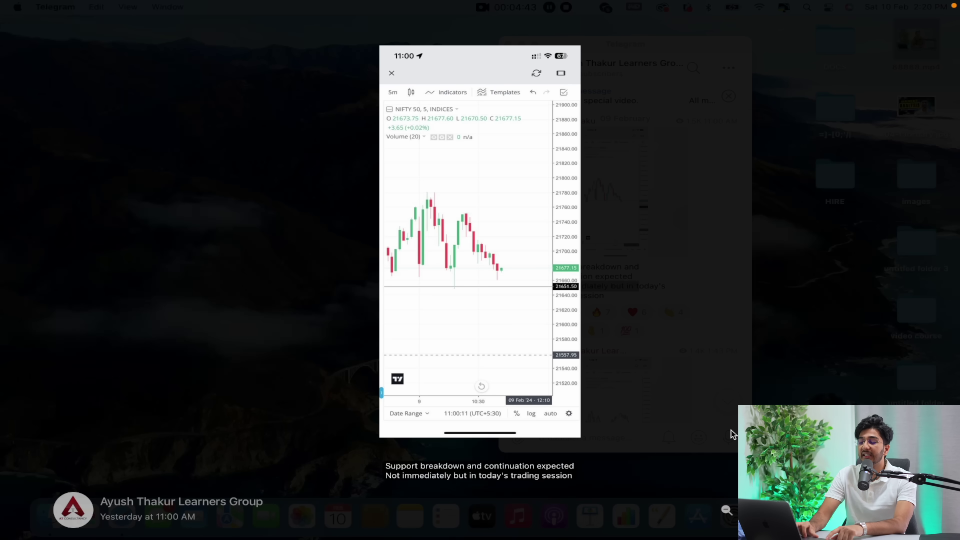
pyautogui.scroll(5, 527, 404)
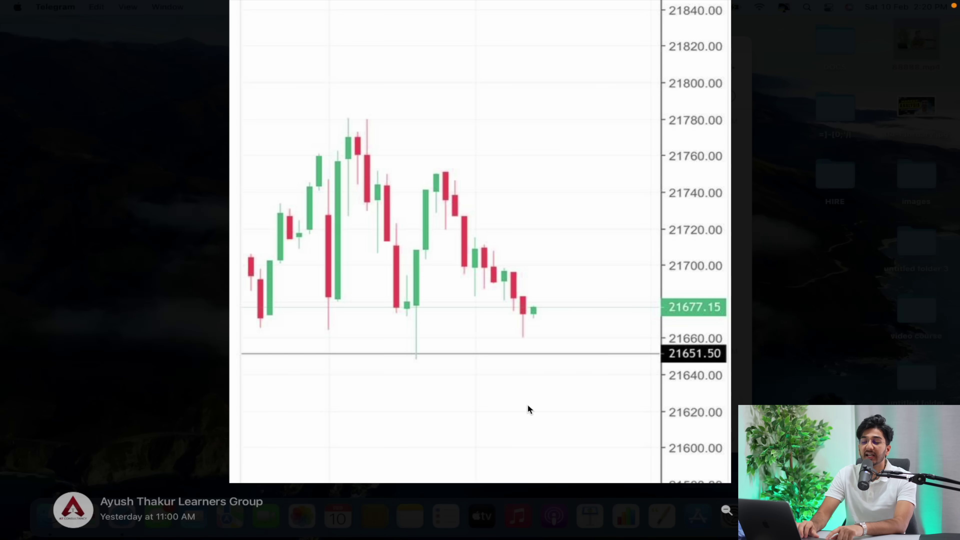
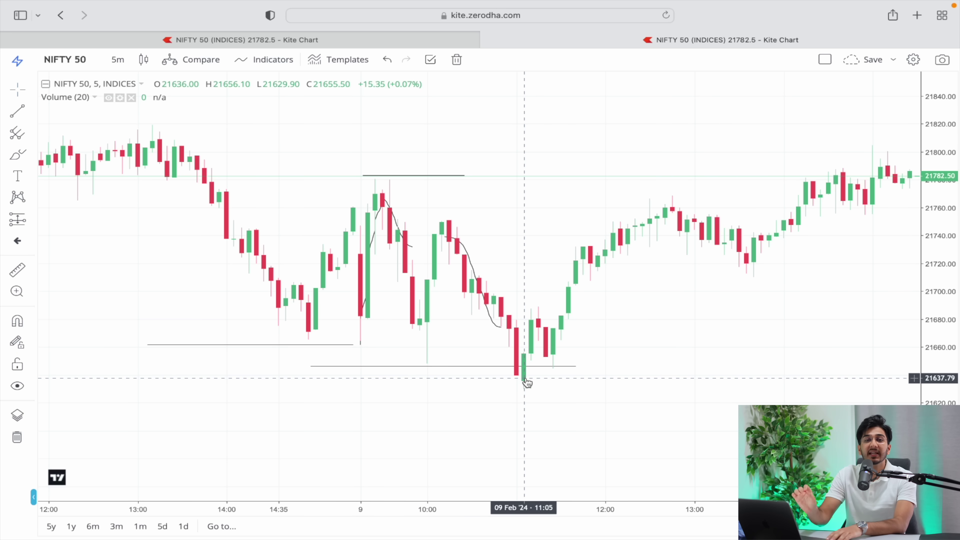
# Draw a horizontal brush line at about 21630 beneath the 11:05 low of 9 February on the NIFTY 50 chart.
pyautogui.hscroll(2, 526, 382)
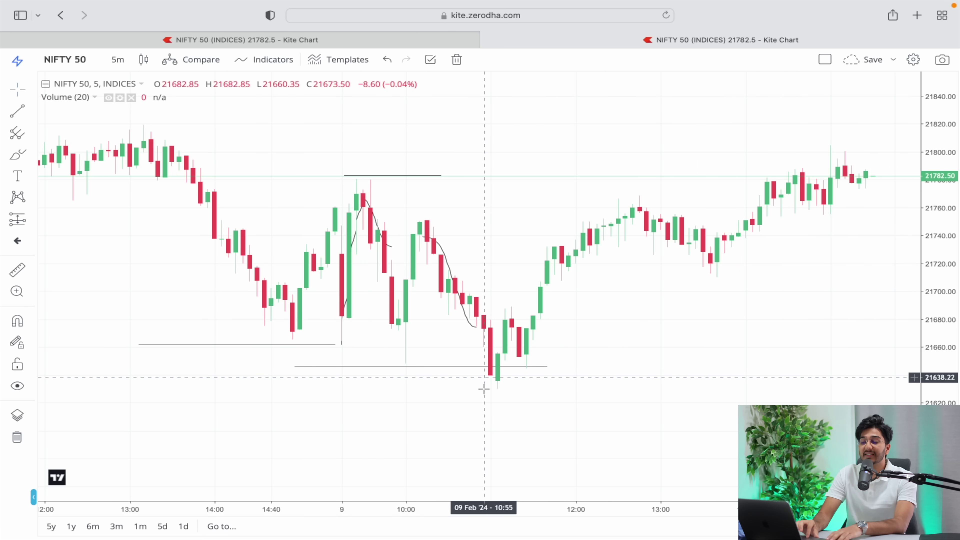
pyautogui.click(17, 154)
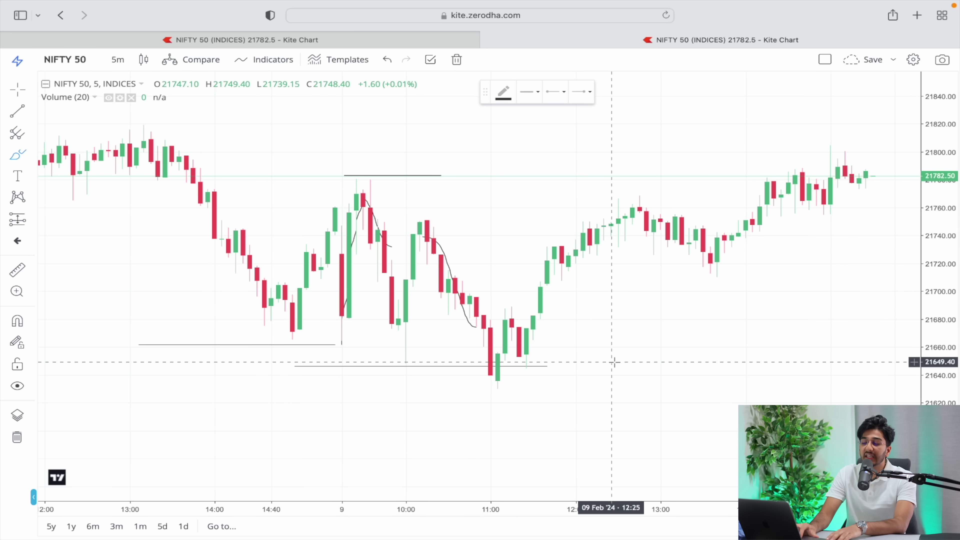
pyautogui.moveTo(486, 390); pyautogui.dragTo(739, 390)
# Sketch trial brush paths of price falling to or through the 21630 support line, removing each sketch.
pyautogui.moveTo(505, 377)
pyautogui.mouseDown()
pyautogui.moveTo(510, 328)
pyautogui.moveTo(537, 362)
pyautogui.moveTo(532, 331)
pyautogui.moveTo(555, 449)
pyautogui.mouseUp()
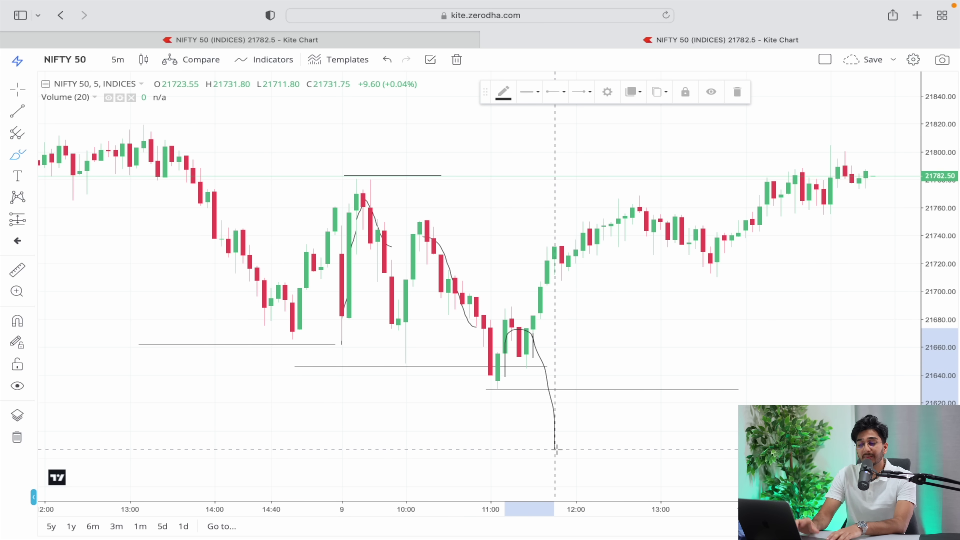
pyautogui.press('Escape')
pyautogui.moveTo(427, 222); pyautogui.dragTo(526, 437)
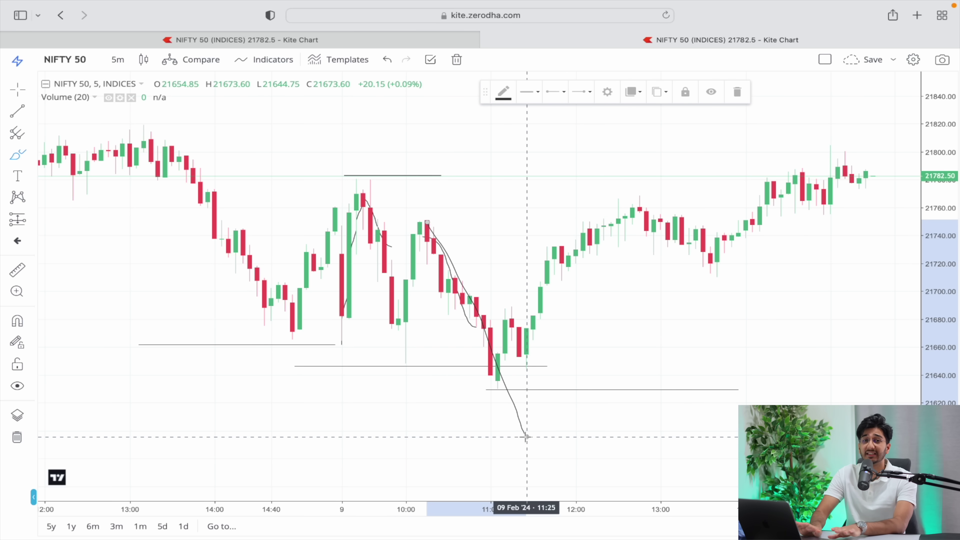
pyautogui.press('Escape')
pyautogui.moveTo(627, 167)
pyautogui.mouseDown()
pyautogui.moveTo(766, 395)
pyautogui.moveTo(735, 376)
pyautogui.moveTo(753, 396)
pyautogui.moveTo(776, 376)
pyautogui.moveTo(796, 317)
pyautogui.mouseUp()
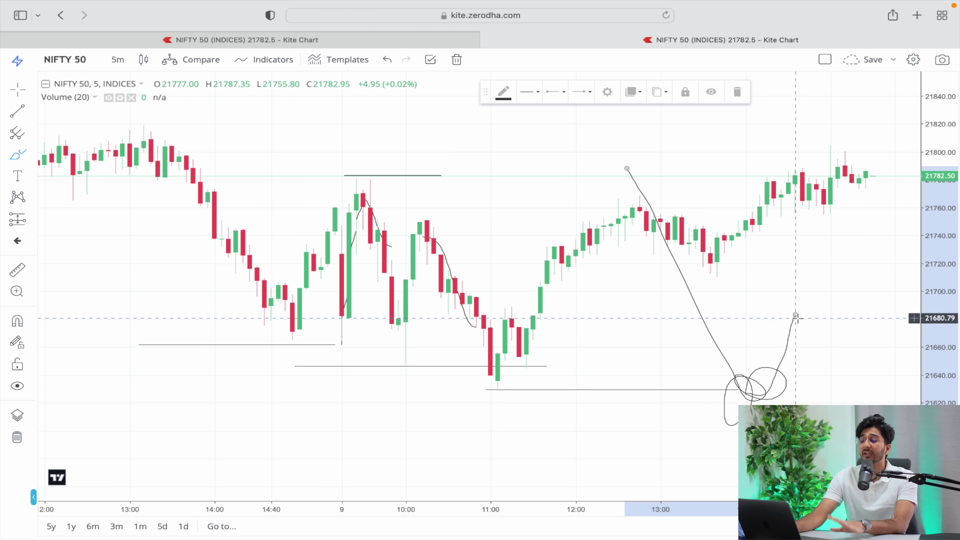
pyautogui.press('BackSpace')
# Trace the recovery from the 11:05 low to about 12:40 with the brush, and extend the resistance line at about 21783 above it.
pyautogui.scroll(4, 570, 337)
pyautogui.moveTo(459, 390)
pyautogui.mouseDown()
pyautogui.moveTo(463, 361)
pyautogui.moveTo(493, 342)
pyautogui.moveTo(519, 291)
pyautogui.moveTo(624, 198)
pyautogui.mouseUp()
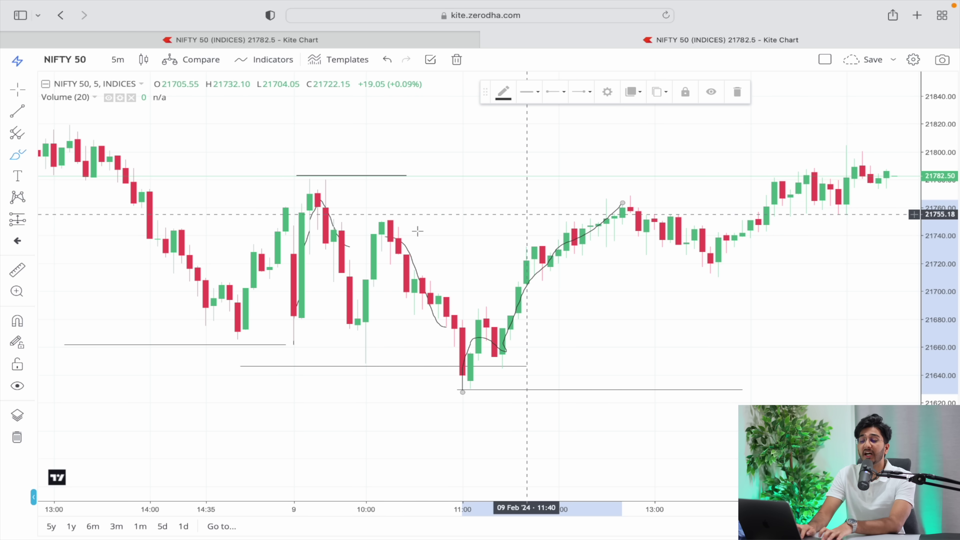
pyautogui.moveTo(320, 177); pyautogui.dragTo(647, 175)
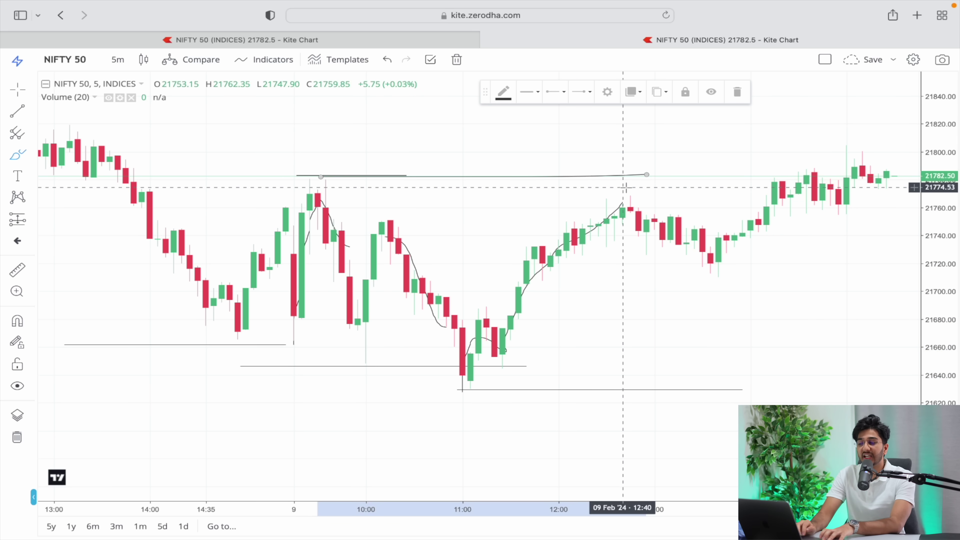
# Sketch a possible zigzag from the 11:05 low up to about 21718 and down through the lower support line, and delete it.
pyautogui.scroll(-3, 626, 189)
pyautogui.moveTo(465, 376)
pyautogui.mouseDown()
pyautogui.moveTo(524, 266)
pyautogui.moveTo(569, 367)
pyautogui.moveTo(609, 308)
pyautogui.moveTo(665, 440)
pyautogui.moveTo(604, 407)
pyautogui.moveTo(667, 445)
pyautogui.moveTo(713, 381)
pyautogui.mouseUp()
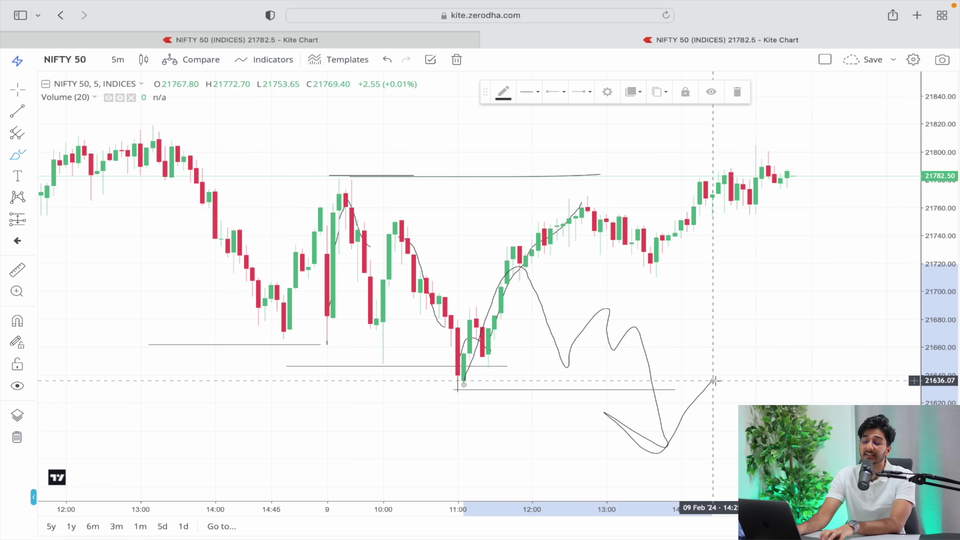
pyautogui.press('Delete')
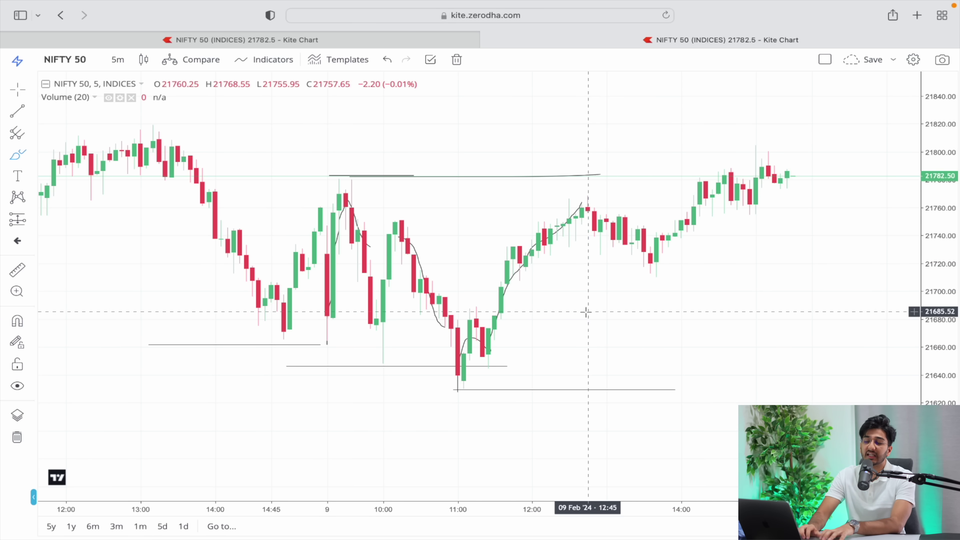
# Sketch a possible rejection from the upper resistance line down past support and a rising stroke along the recovery, undoing both.
pyautogui.scroll(-2, 585, 311)
pyautogui.moveTo(388, 175)
pyautogui.mouseDown()
pyautogui.moveTo(584, 178)
pyautogui.moveTo(715, 413)
pyautogui.mouseUp()
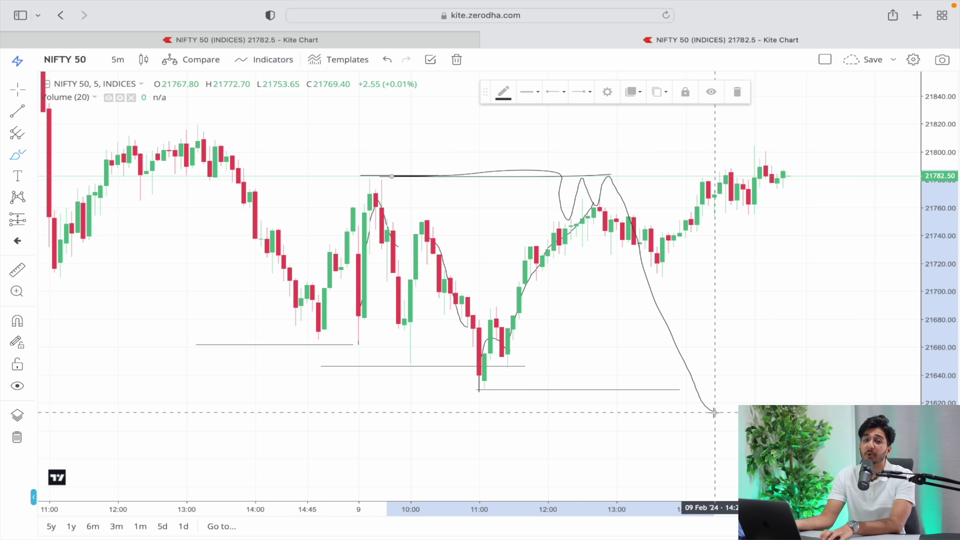
pyautogui.press('super+z')
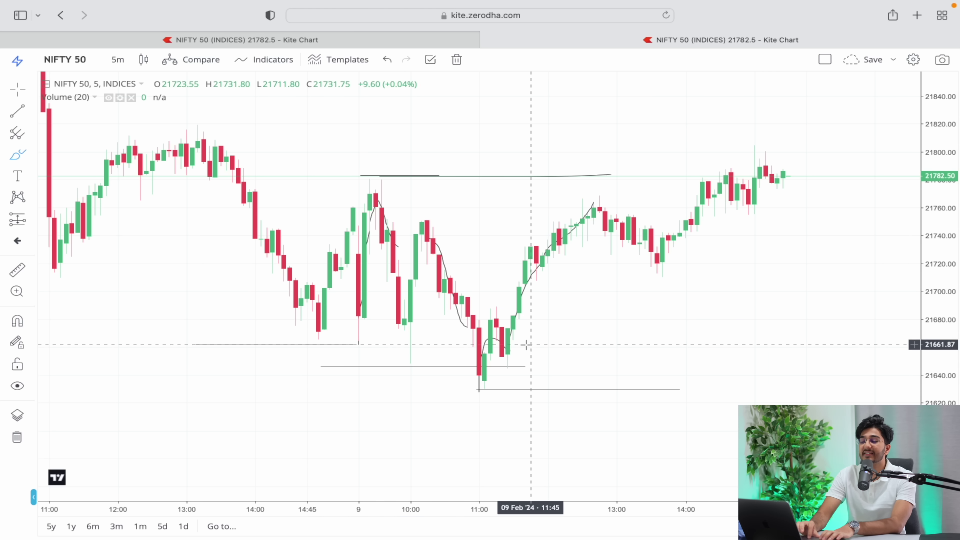
pyautogui.moveTo(537, 304); pyautogui.dragTo(611, 210)
pyautogui.press('super+z')
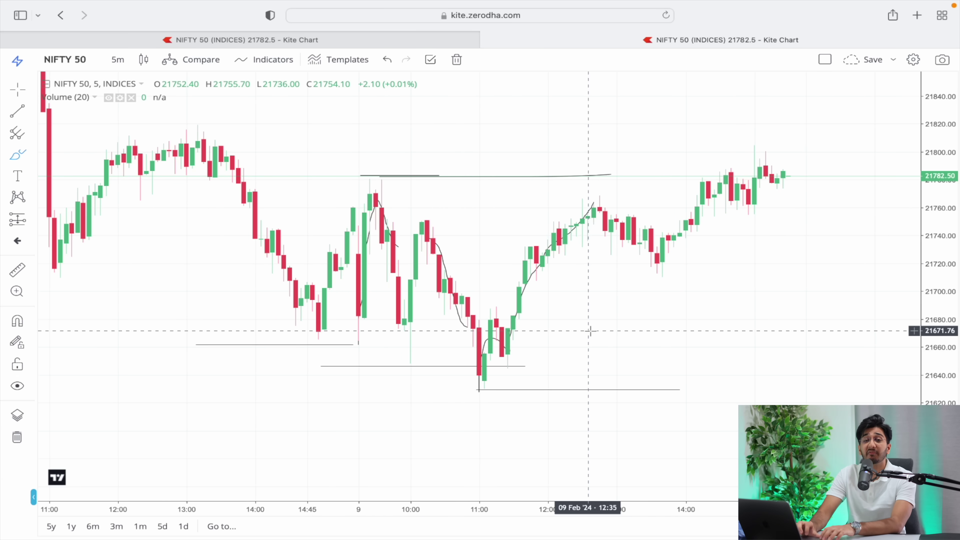
# Switch to Telegram and bring the channel's 9 February 1:43 PM post into view, clearing the earlier text highlight.
pyautogui.hotkey('ctrl', 'Up')
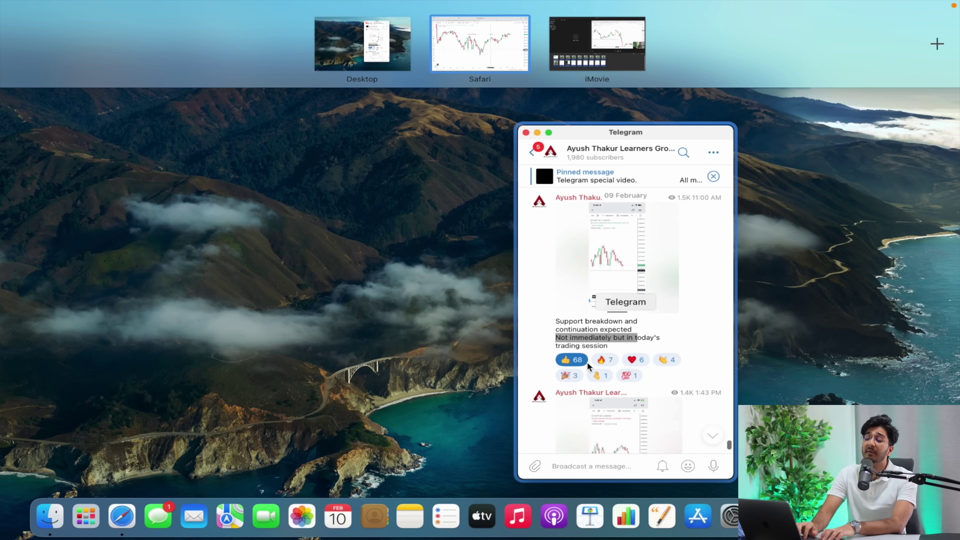
pyautogui.click(587, 363)
pyautogui.scroll(-2, 592, 363)
pyautogui.scroll(-2, 593, 366)
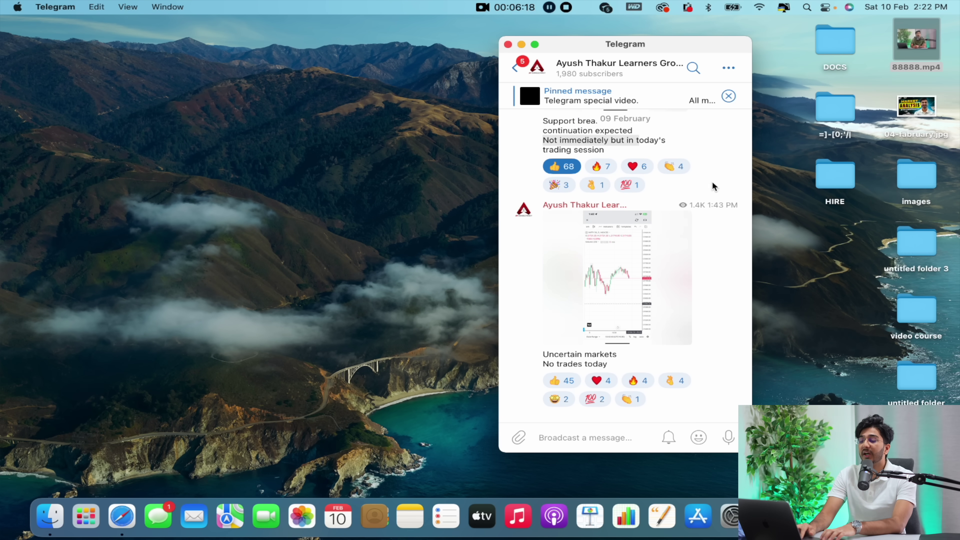
pyautogui.click(739, 206)
pyautogui.click(702, 265)
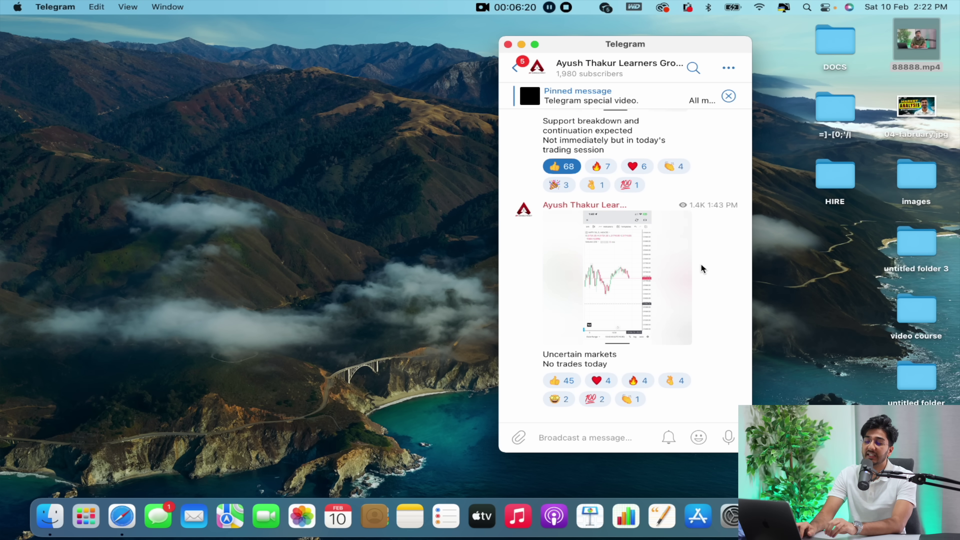
# Highlight the 1:43 PM post's "Uncertain markets" line and examine its chart image in close-up, closing the image when done.
pyautogui.moveTo(544, 354); pyautogui.dragTo(616, 350)
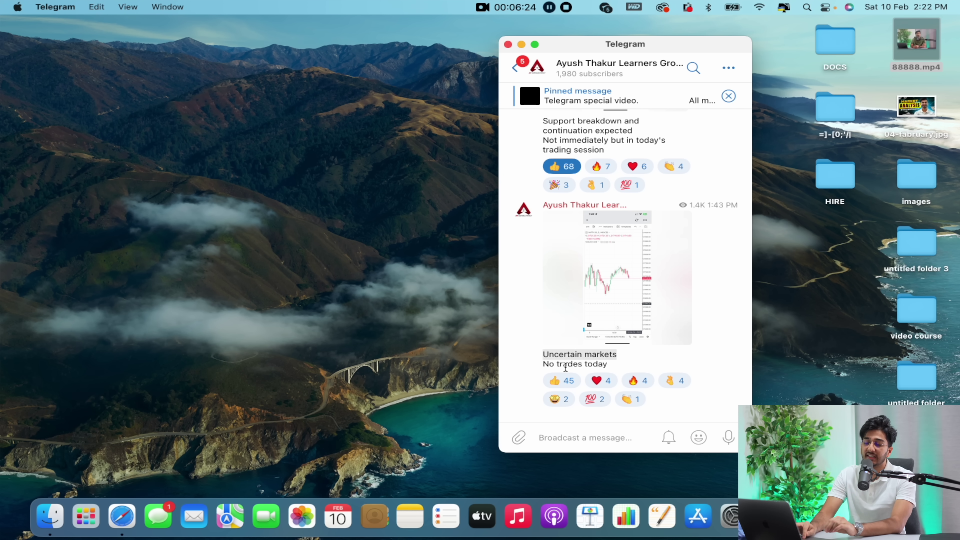
pyautogui.click(562, 366)
pyautogui.click(651, 254)
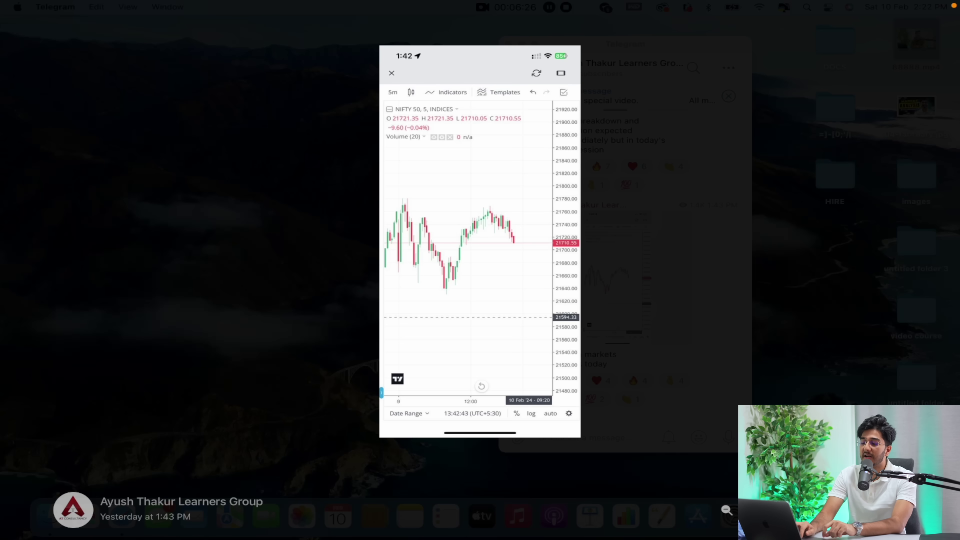
pyautogui.scroll(5, 583, 272)
pyautogui.scroll(2, 486, 421)
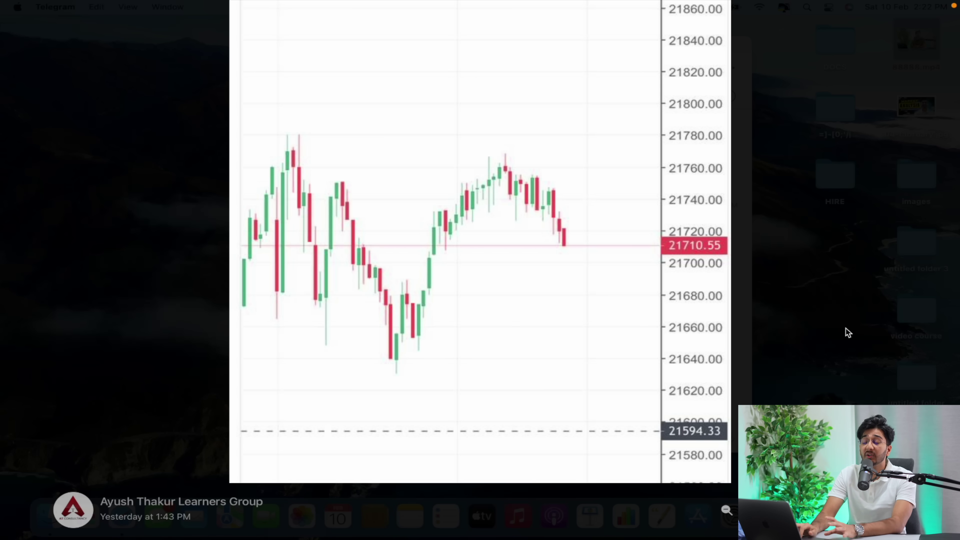
pyautogui.click(833, 329)
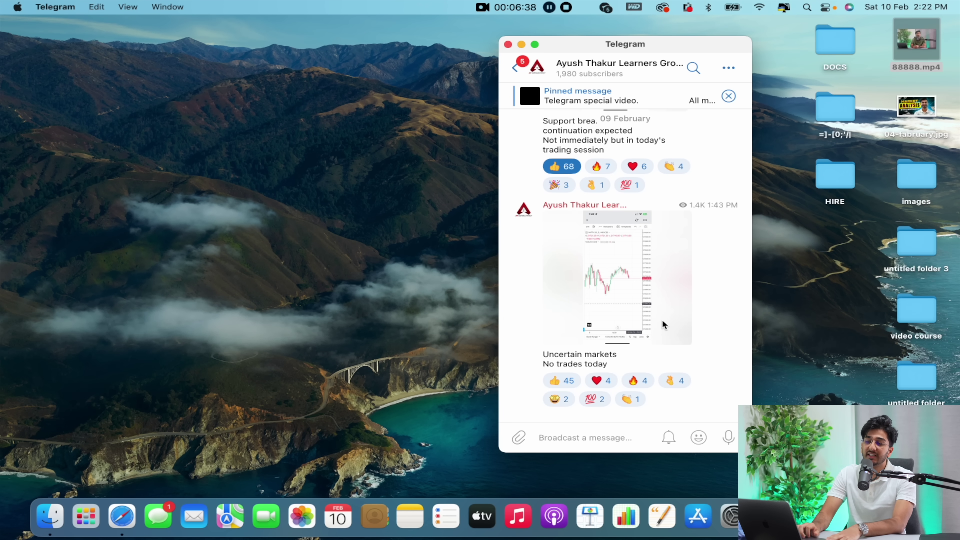
# Switch back to the NIFTY 50 chart in Safari and delete the brush curve tracing the 9 February recovery from the 11:05 low.
pyautogui.hotkey('ctrl', 'Up')
pyautogui.moveTo(572, 3)
pyautogui.click(480, 38)
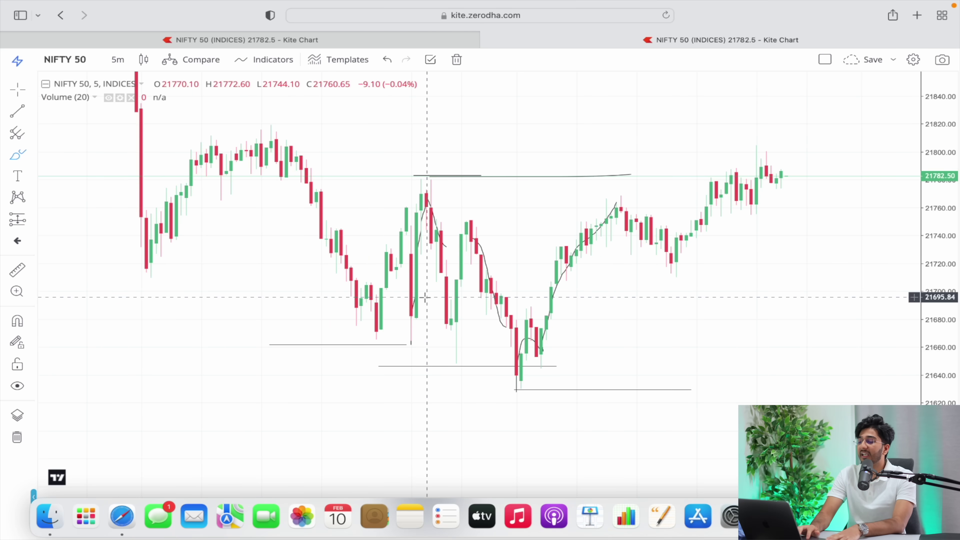
pyautogui.hscroll(-3, 738, 287)
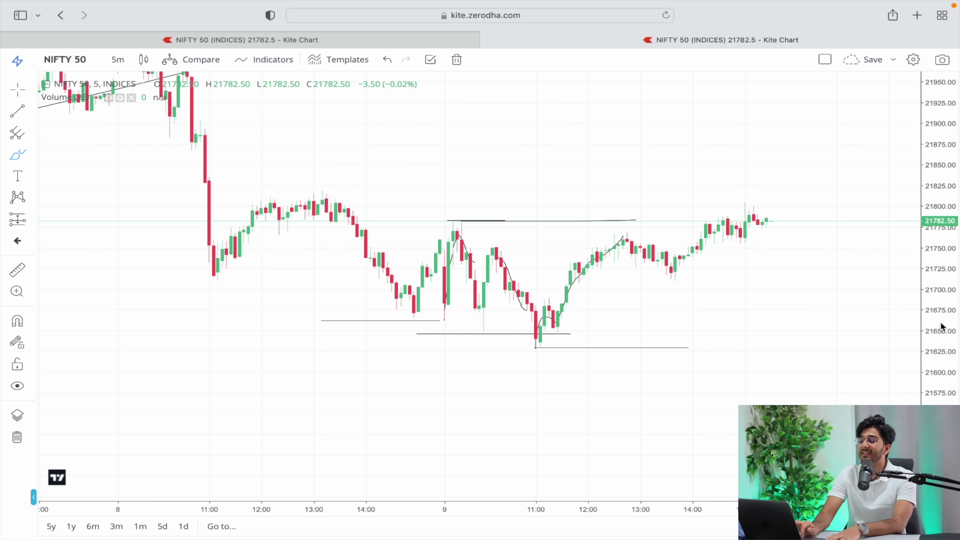
pyautogui.scroll(-1, 558, 427)
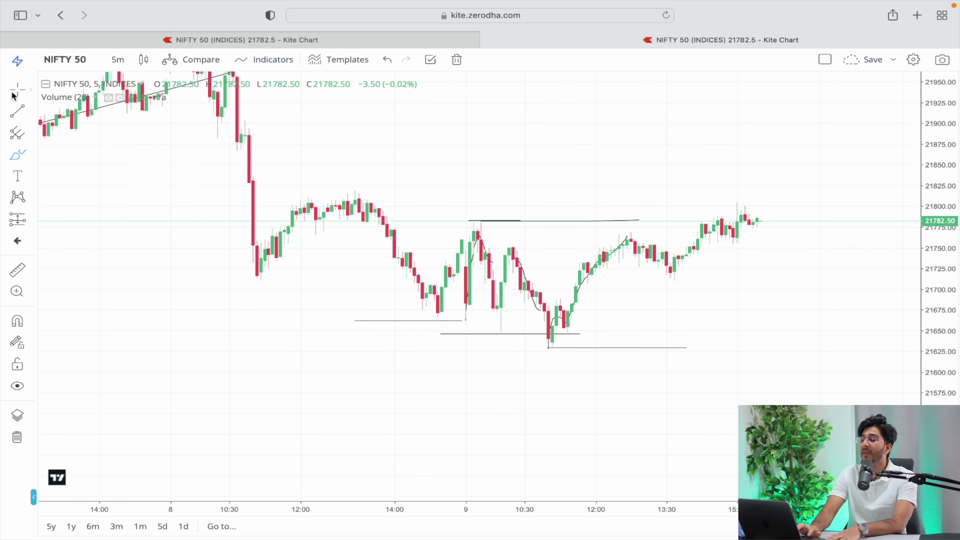
pyautogui.scroll(-3, 628, 346)
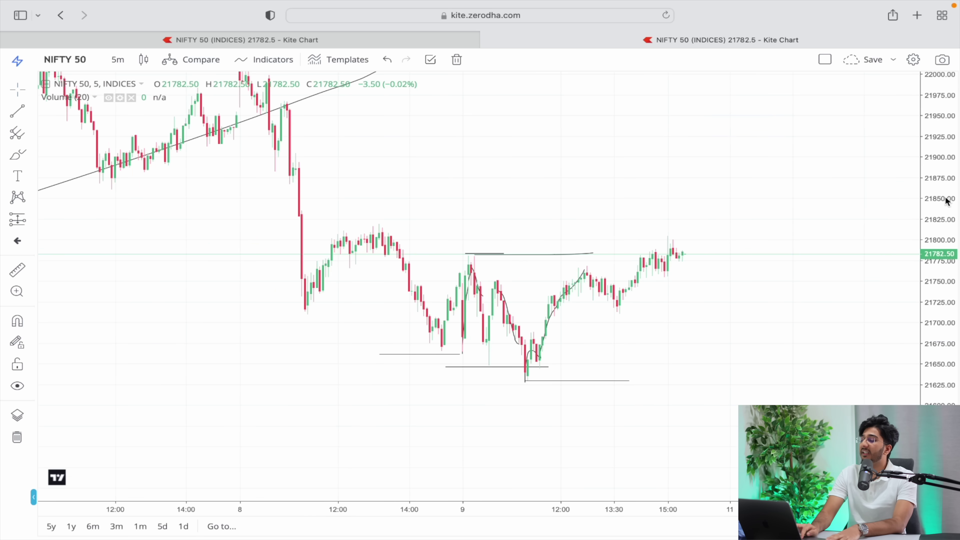
pyautogui.moveTo(948, 200); pyautogui.dragTo(868, 268)
pyautogui.click(575, 294)
pyautogui.press('Delete')
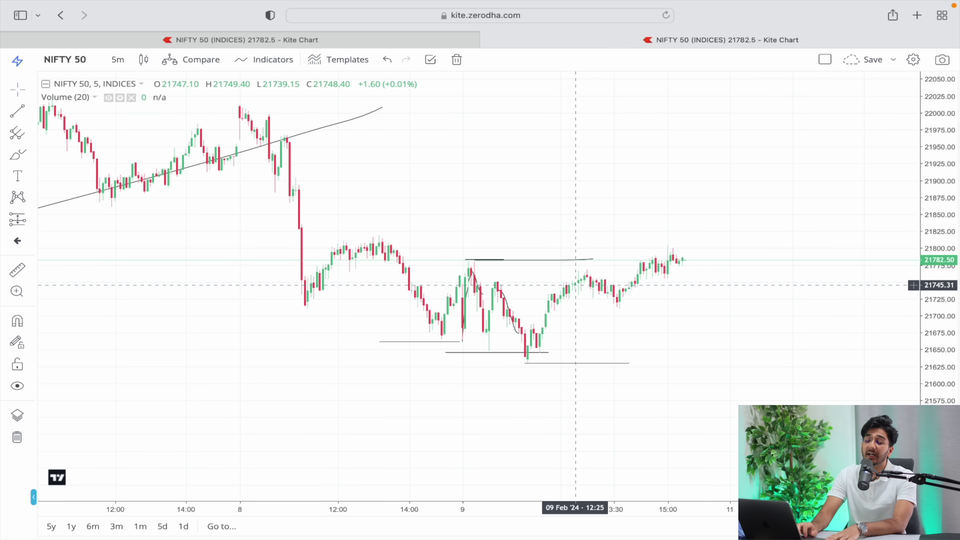
pyautogui.scroll(-2, 576, 285)
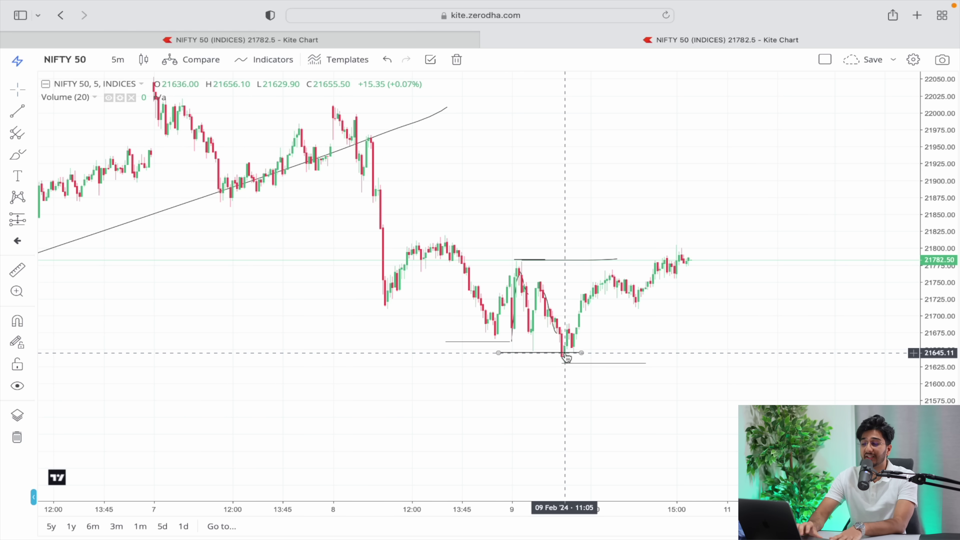
pyautogui.hscroll(3, 566, 358)
pyautogui.click(16, 155)
pyautogui.moveTo(515, 364)
pyautogui.mouseDown()
pyautogui.moveTo(574, 307)
pyautogui.moveTo(571, 255)
pyautogui.moveTo(520, 373)
pyautogui.mouseUp()
pyautogui.press('Delete')
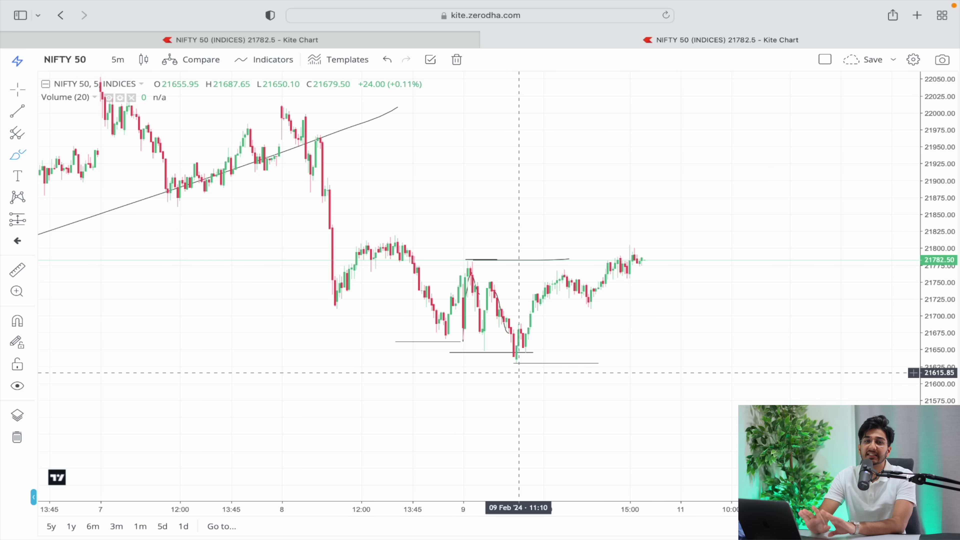
# Draw a horizontal brush line at about 21,802 across the 9 February afternoon high, extending past the last candle and replacing the first slanted attempt.
pyautogui.scroll(-1, 519, 373)
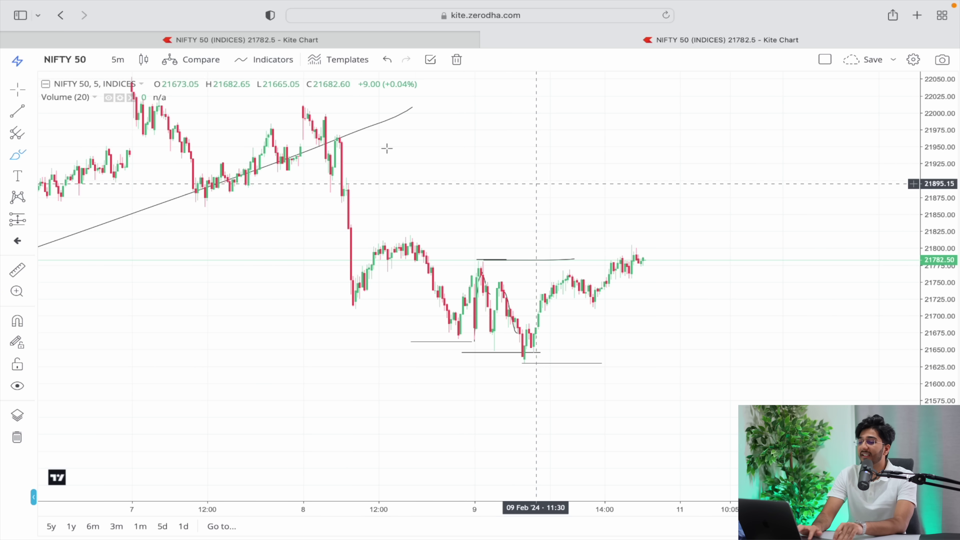
pyautogui.scroll(-4, 628, 280)
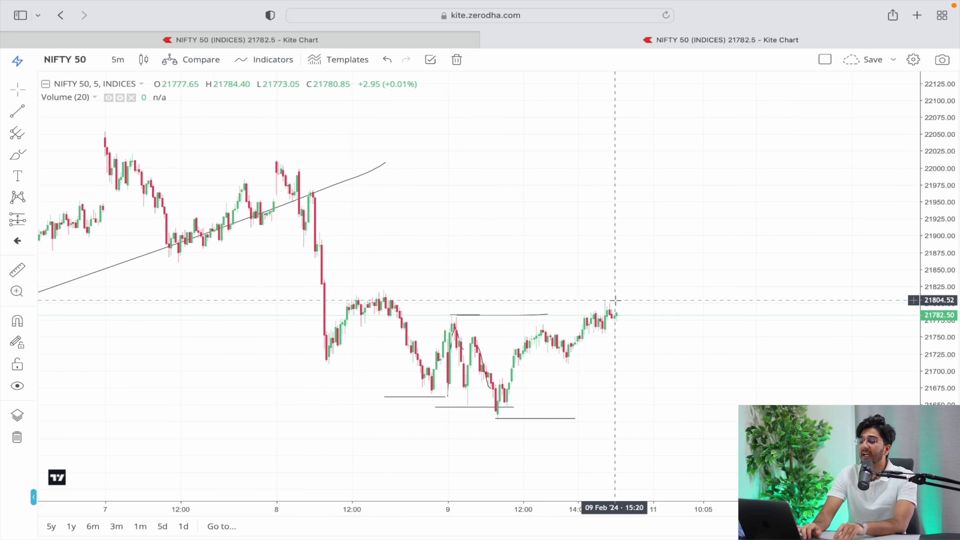
pyautogui.scroll(-5, 778, 313)
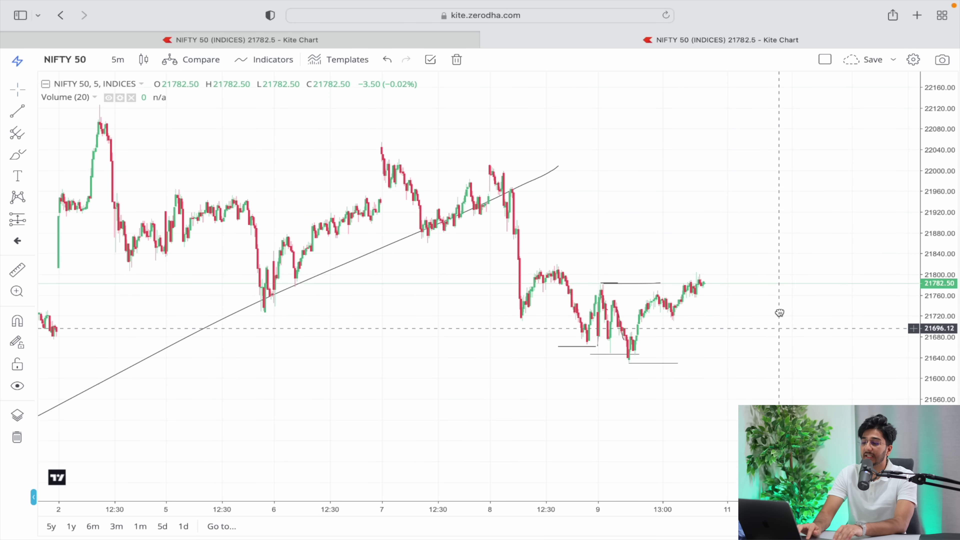
pyautogui.scroll(-2, 660, 382)
pyautogui.scroll(5, 660, 382)
pyautogui.moveTo(933, 365); pyautogui.dragTo(937, 305)
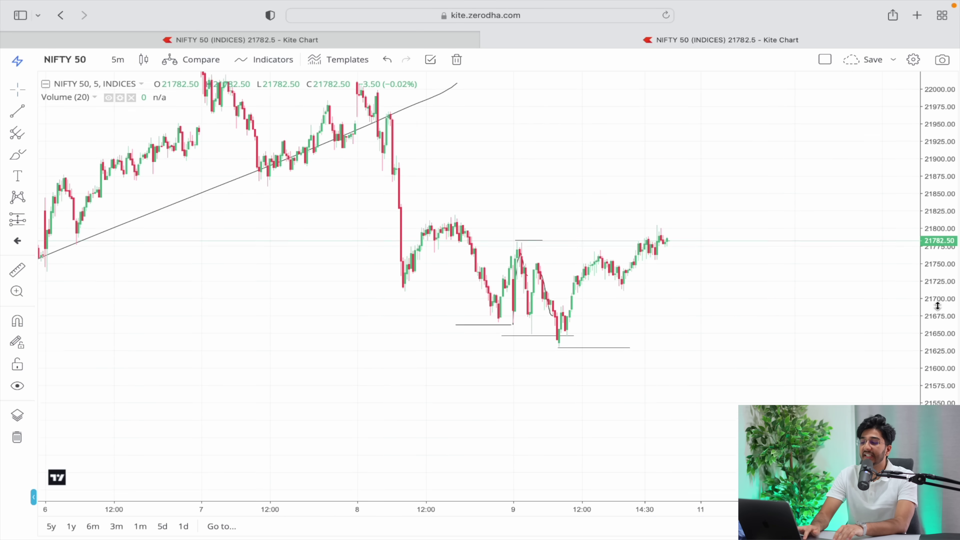
pyautogui.scroll(3, 491, 401)
pyautogui.click(17, 154)
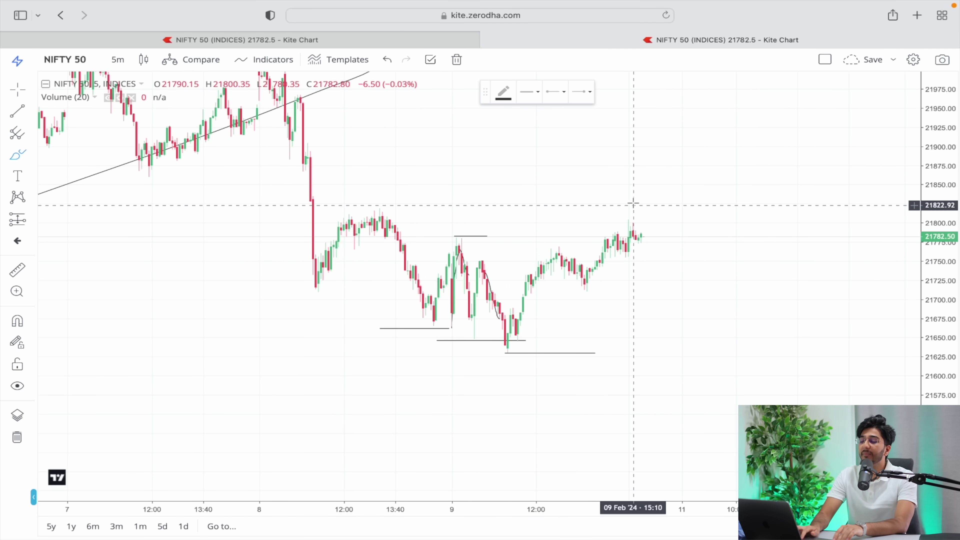
pyautogui.moveTo(626, 218)
pyautogui.mouseDown()
pyautogui.moveTo(607, 217)
pyautogui.moveTo(842, 206)
pyautogui.mouseUp()
pyautogui.hotkey('ctrl', 'z')
pyautogui.moveTo(609, 222); pyautogui.dragTo(801, 221)
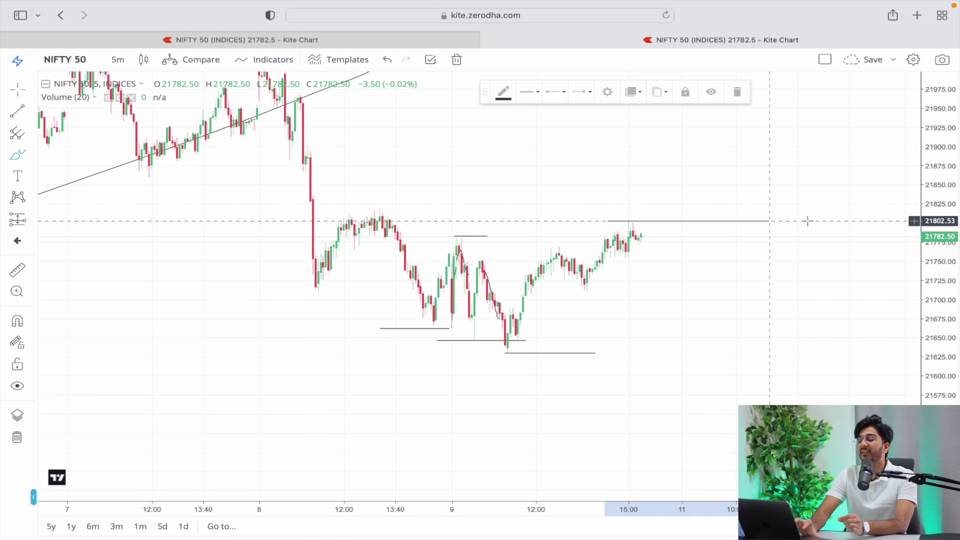
# Draw a long horizontal brush line at about 21,626 just under the 9 February low, extending past the last candle.
pyautogui.scroll(-3, 751, 291)
pyautogui.scroll(-5, 751, 291)
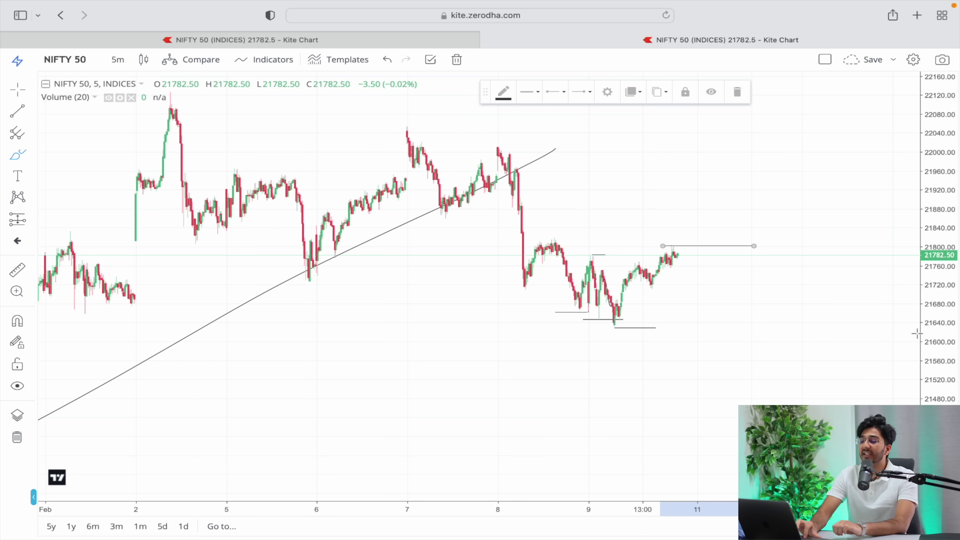
pyautogui.moveTo(597, 330); pyautogui.dragTo(778, 329)
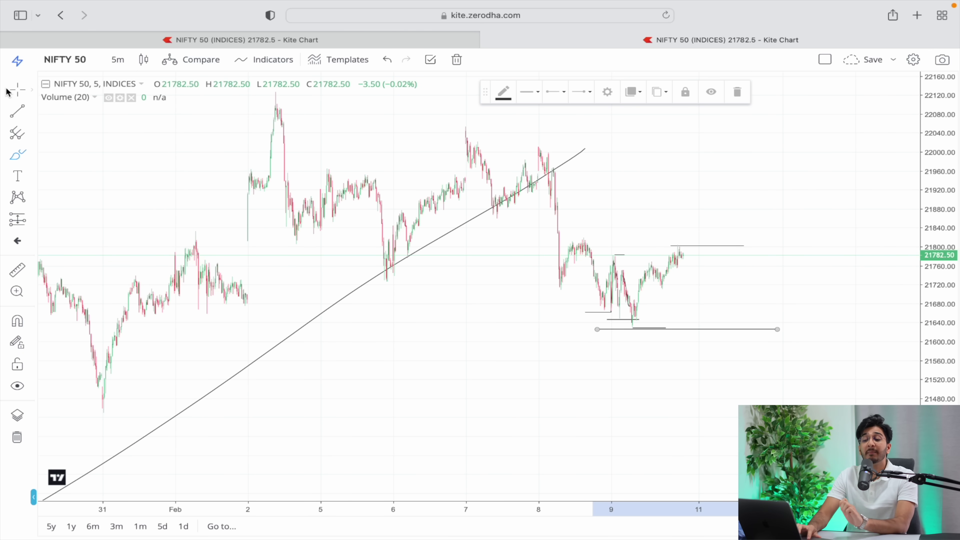
pyautogui.moveTo(635, 348); pyautogui.dragTo(581, 354)
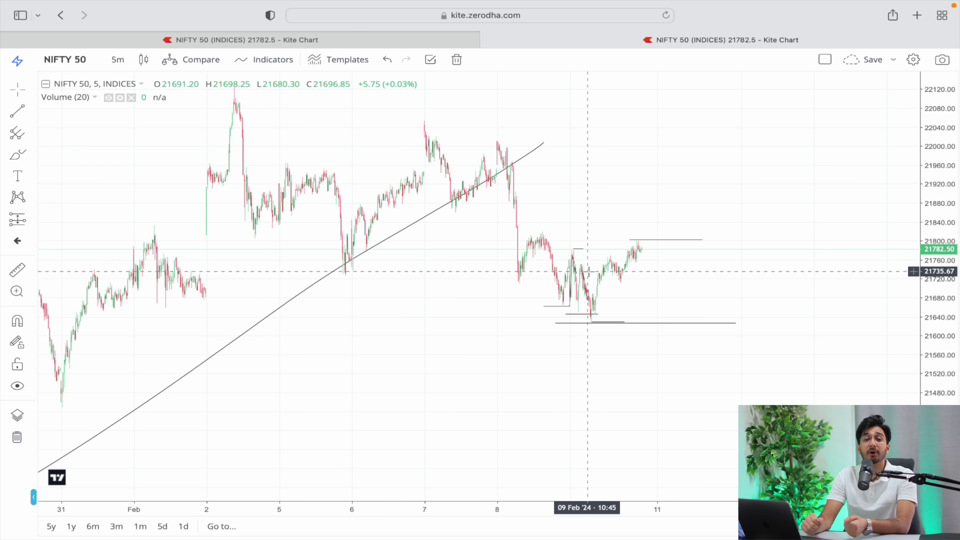
# Examine the price action across late January and February, ending on the 9 February recovery between the upper and lower marked lines.
pyautogui.hscroll(5, 606, 328)
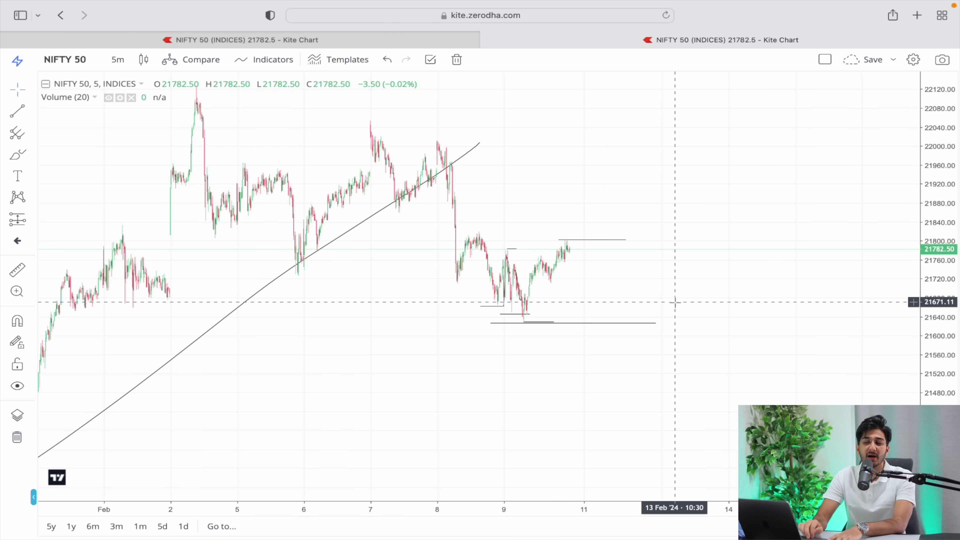
pyautogui.scroll(-5, 675, 301)
pyautogui.scroll(2, 637, 409)
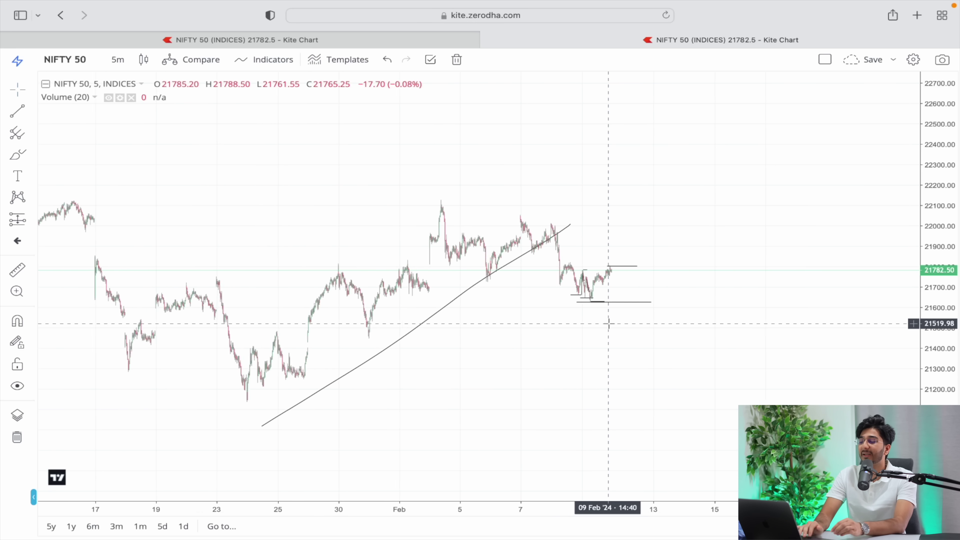
pyautogui.scroll(4, 608, 323)
pyautogui.scroll(4, 625, 437)
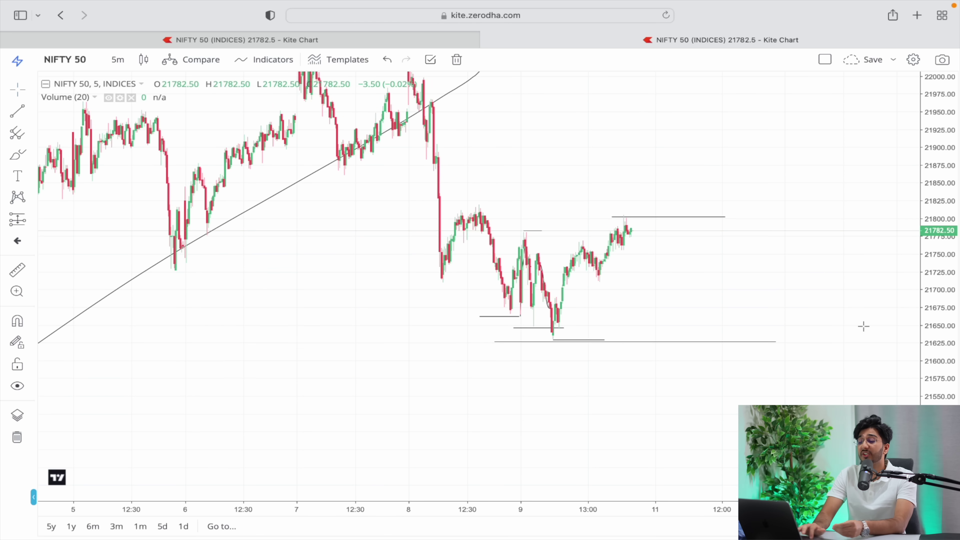
pyautogui.scroll(4, 563, 377)
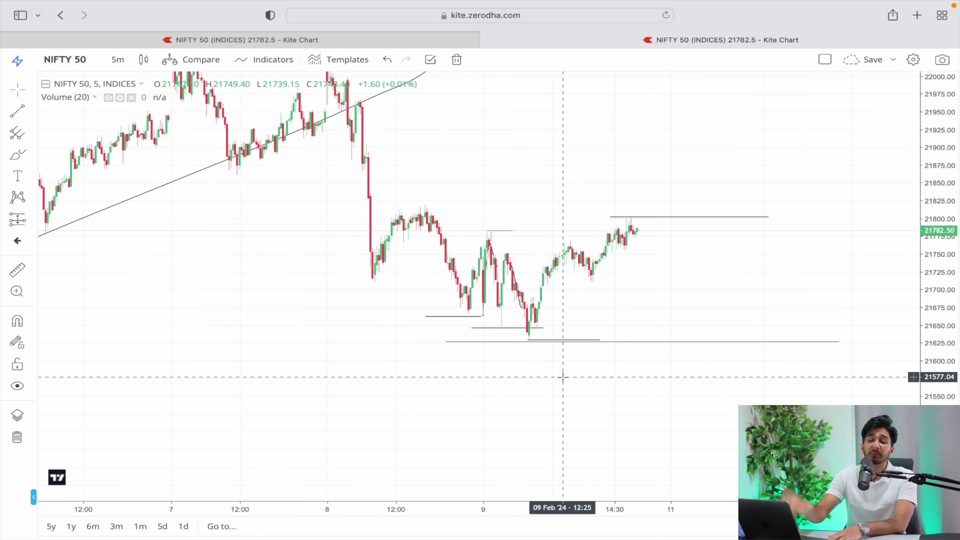
pyautogui.scroll(3, 563, 377)
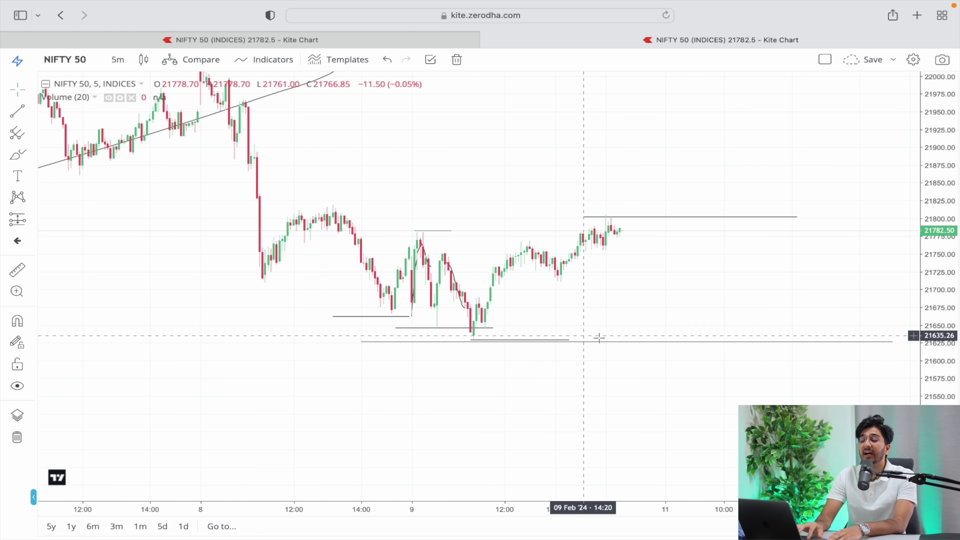
pyautogui.moveTo(940, 340); pyautogui.dragTo(553, 257)
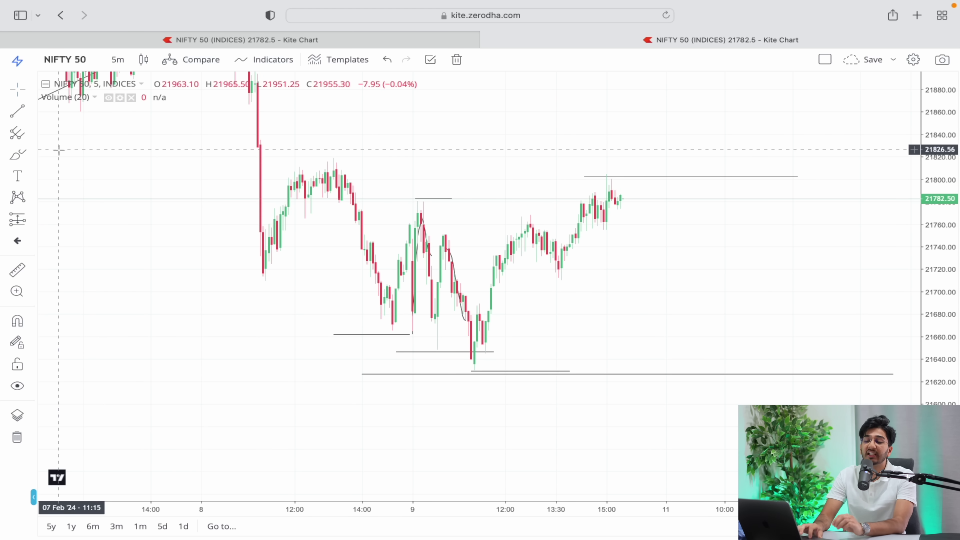
pyautogui.moveTo(186, 219); pyautogui.dragTo(188, 308)
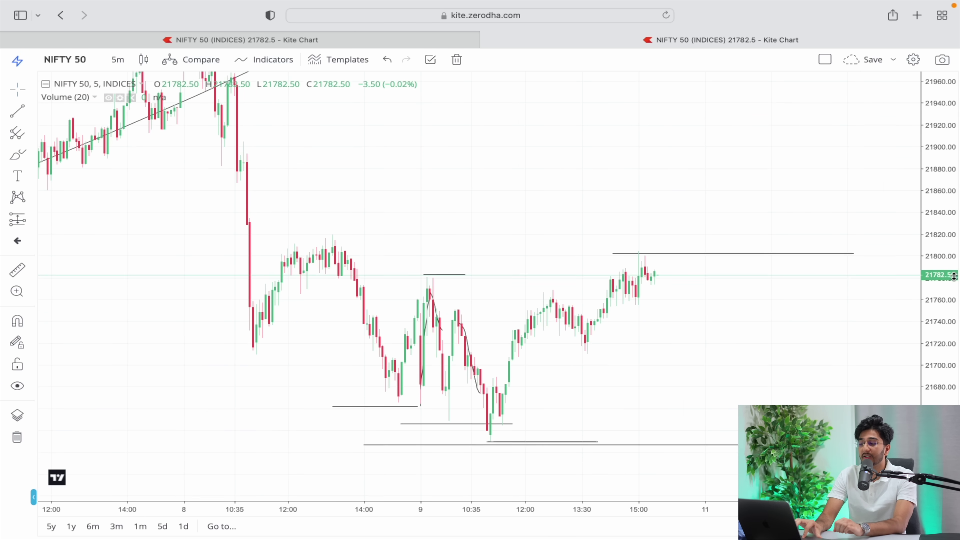
pyautogui.scroll(2, 771, 311)
pyautogui.scroll(-1, 770, 311)
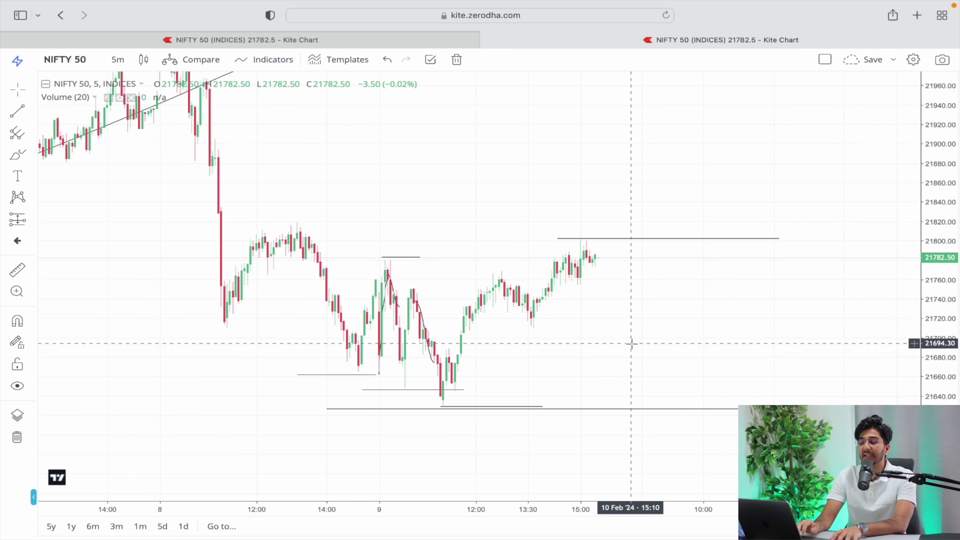
pyautogui.scroll(-1, 631, 344)
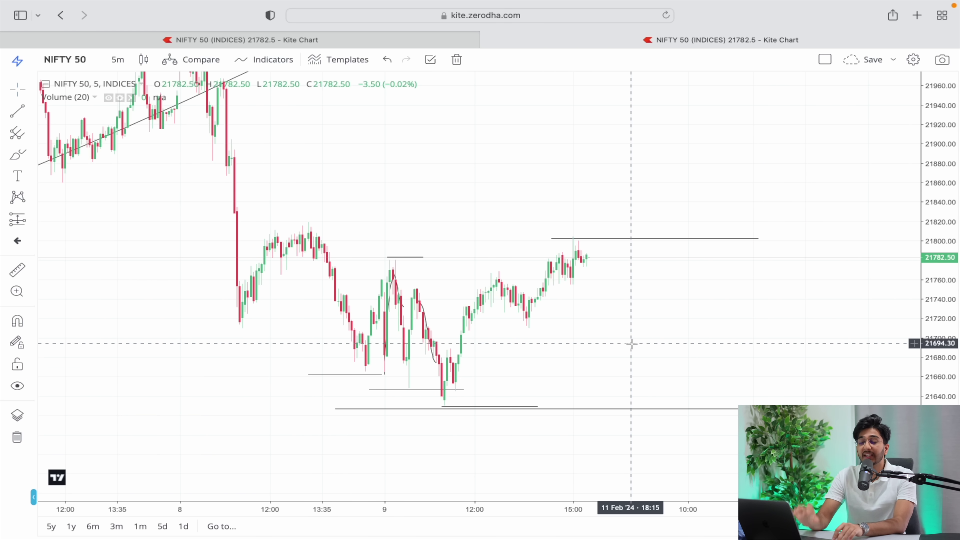
# Circle the 9 February recovery from the 11:05 low to the afternoon high with the brush, clearing the loop when done.
pyautogui.scroll(-2, 631, 343)
pyautogui.click(17, 155)
pyautogui.moveTo(389, 5)
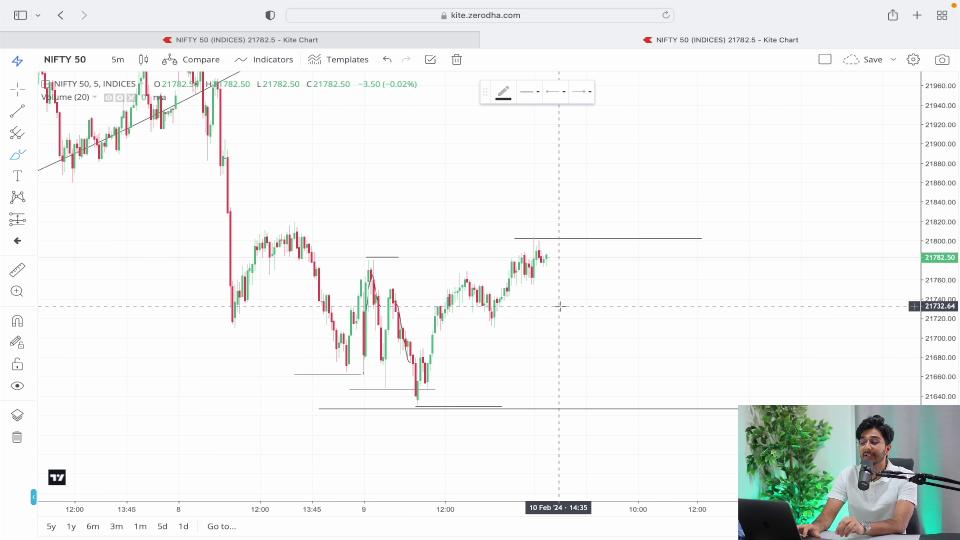
pyautogui.moveTo(410, 408)
pyautogui.mouseDown()
pyautogui.moveTo(557, 266)
pyautogui.moveTo(557, 225)
pyautogui.moveTo(568, 227)
pyautogui.mouseUp()
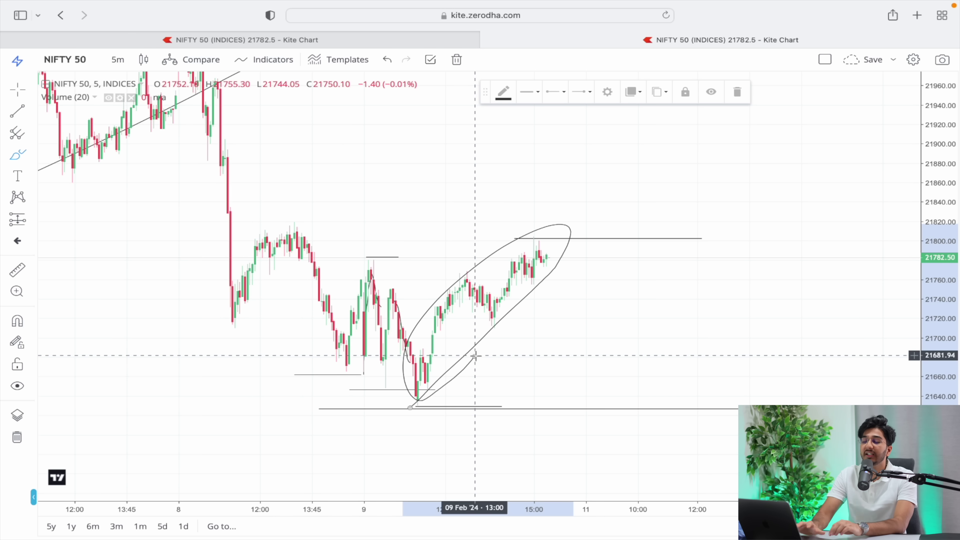
pyautogui.press('Escape')
# Scribble loops around the lower support line past the last candle and a small mark at about 21,835, clearing both.
pyautogui.moveTo(553, 275)
pyautogui.mouseDown()
pyautogui.moveTo(585, 403)
pyautogui.moveTo(557, 407)
pyautogui.moveTo(618, 395)
pyautogui.moveTo(643, 375)
pyautogui.moveTo(656, 411)
pyautogui.mouseUp()
pyautogui.press('Escape')
pyautogui.press('Escape')
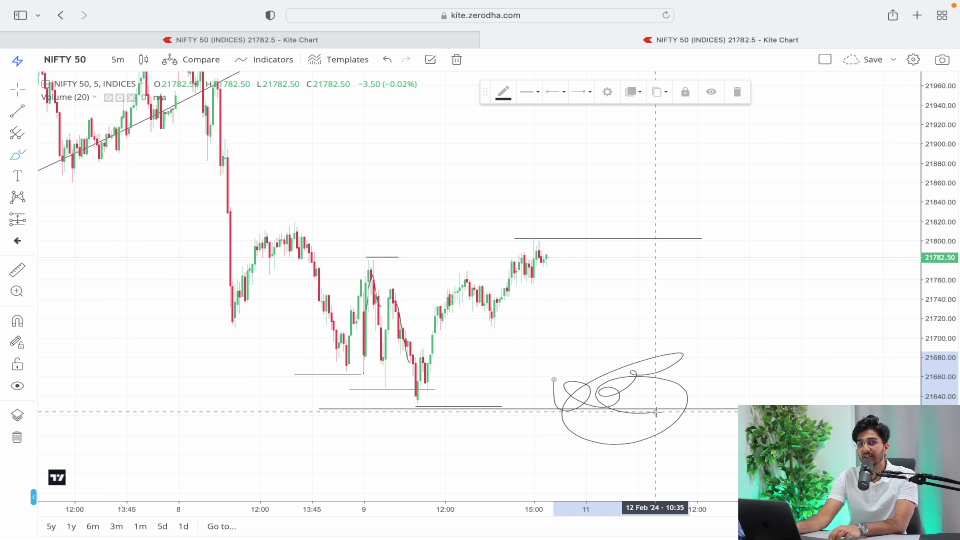
pyautogui.press('Escape')
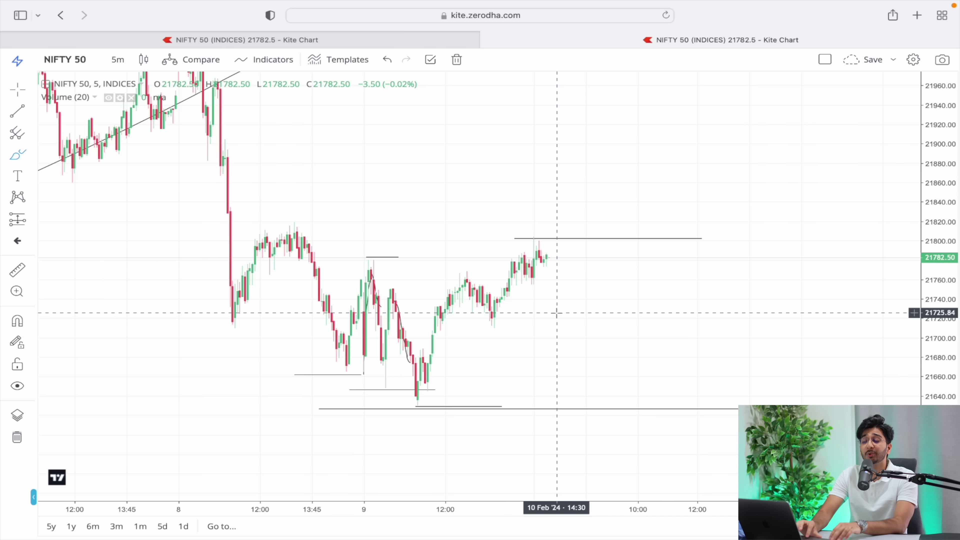
pyautogui.moveTo(547, 207)
pyautogui.mouseDown()
pyautogui.moveTo(577, 208)
pyautogui.moveTo(544, 206)
pyautogui.mouseUp()
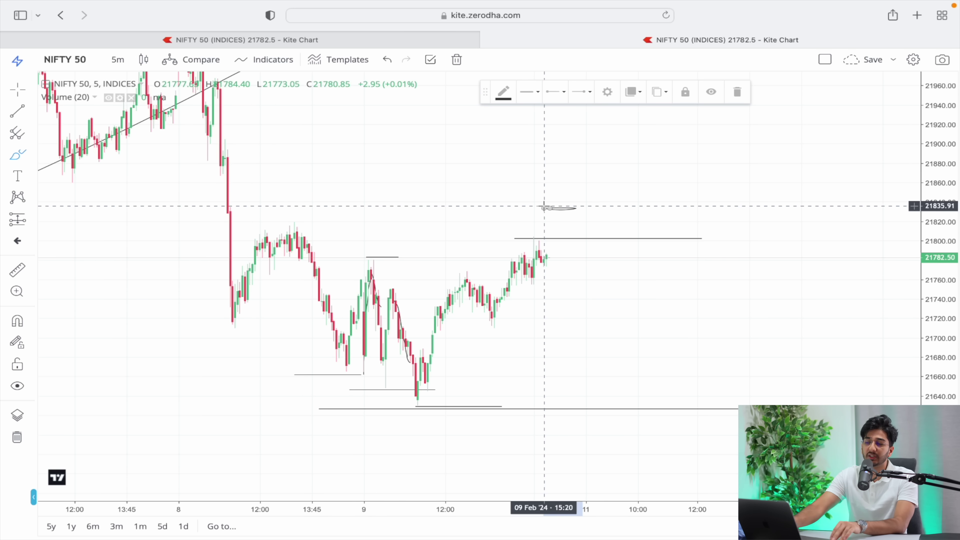
pyautogui.press('Escape')
# Brush a falling stroke from the last candle to about 21,711 and a horizontal support line there, clearing the scribble along the lower support.
pyautogui.moveTo(557, 259); pyautogui.dragTo(571, 325)
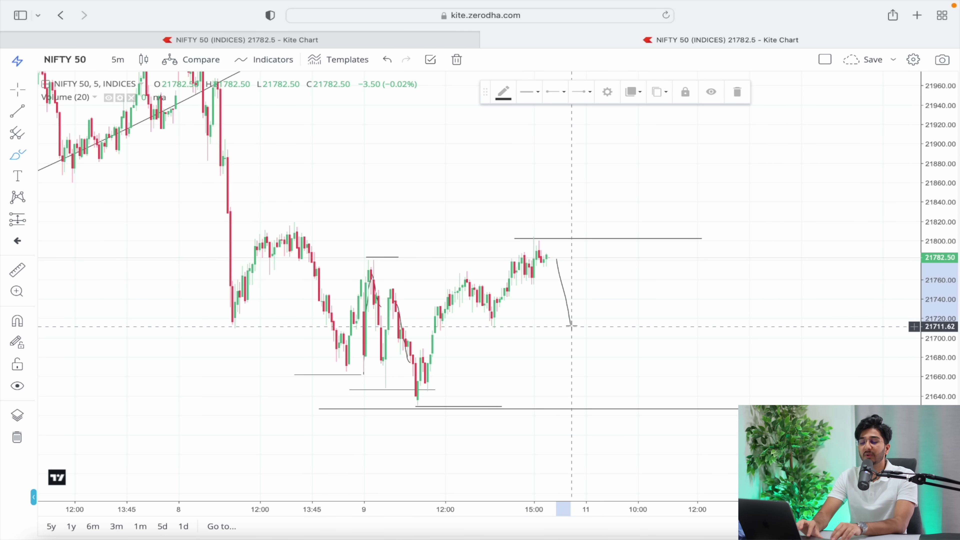
pyautogui.moveTo(514, 407)
pyautogui.mouseDown()
pyautogui.moveTo(452, 395)
pyautogui.moveTo(769, 400)
pyautogui.mouseUp()
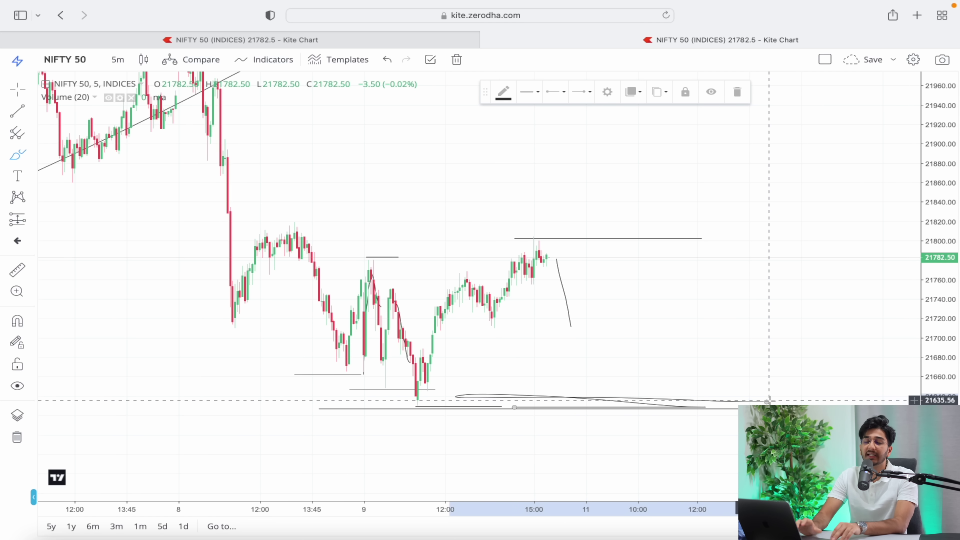
pyautogui.press('Escape')
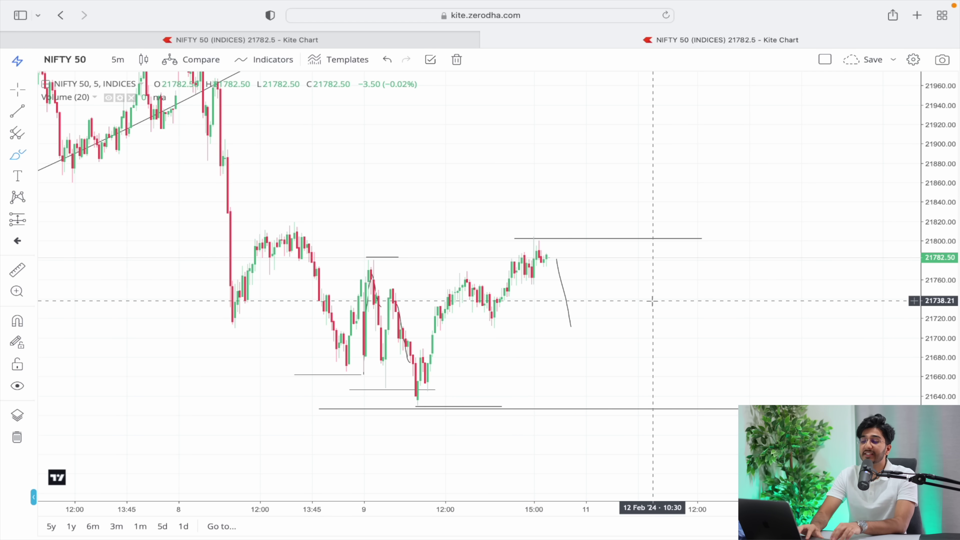
pyautogui.moveTo(537, 329); pyautogui.dragTo(668, 328)
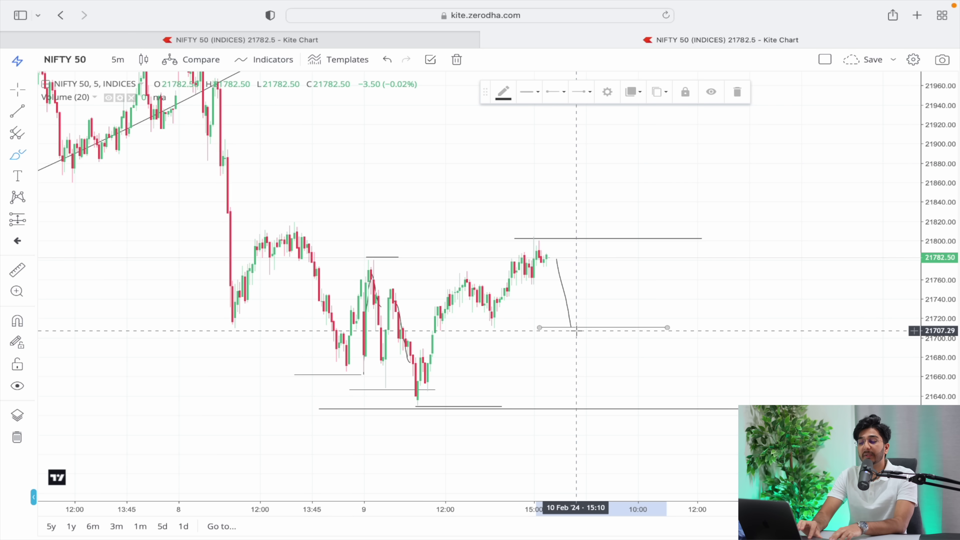
# Sketch a rebound from the new support through the 21,802 line to an arrow, deleting that sketch and the falling stroke.
pyautogui.moveTo(572, 327)
pyautogui.mouseDown()
pyautogui.moveTo(595, 289)
pyautogui.moveTo(621, 314)
pyautogui.moveTo(704, 166)
pyautogui.moveTo(735, 232)
pyautogui.mouseUp()
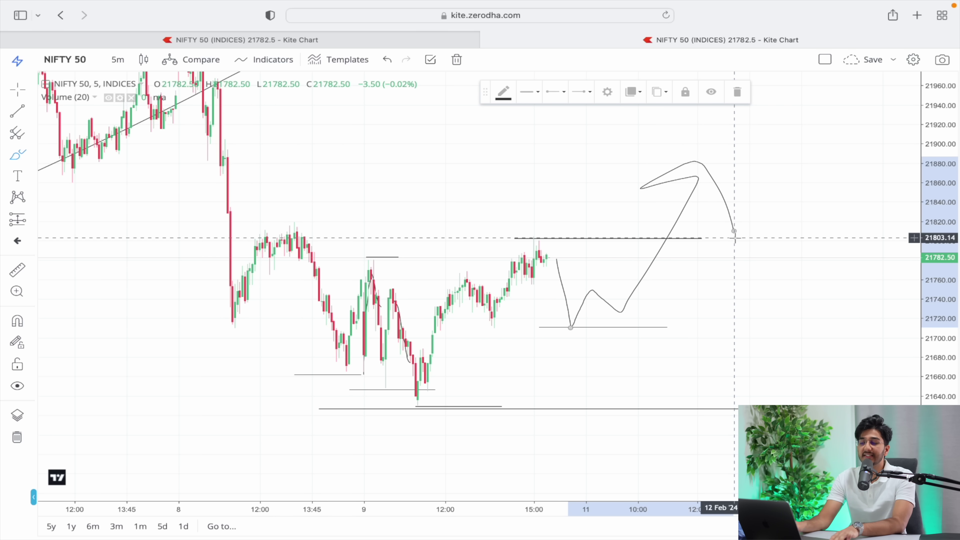
pyautogui.press('BackSpace')
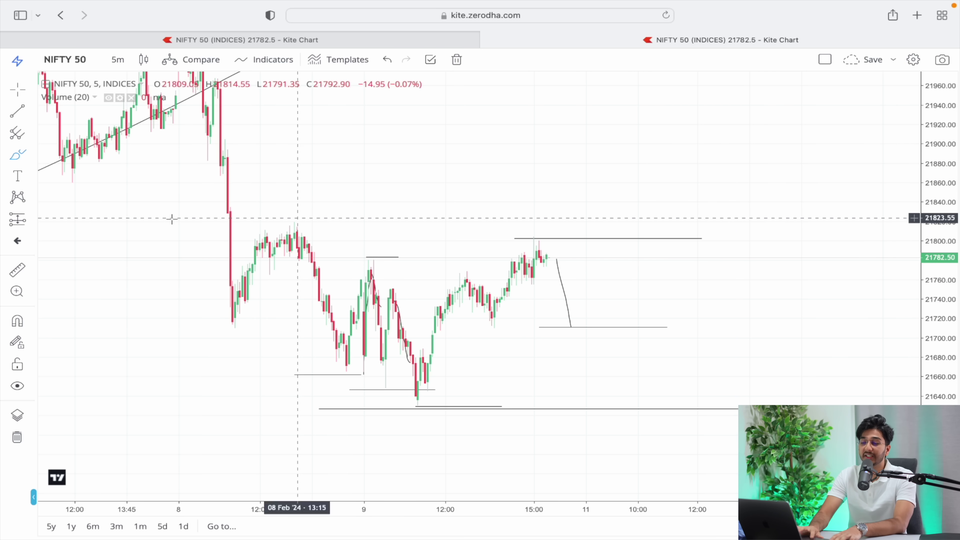
pyautogui.click(17, 90)
pyautogui.click(564, 290)
pyautogui.press('BackSpace')
# Sketch a steep rise to about 21,928, delete it, and sketch a breakout, pullback and rally arrow from the last candle, deleting that too.
pyautogui.click(18, 154)
pyautogui.moveTo(559, 243); pyautogui.dragTo(606, 116)
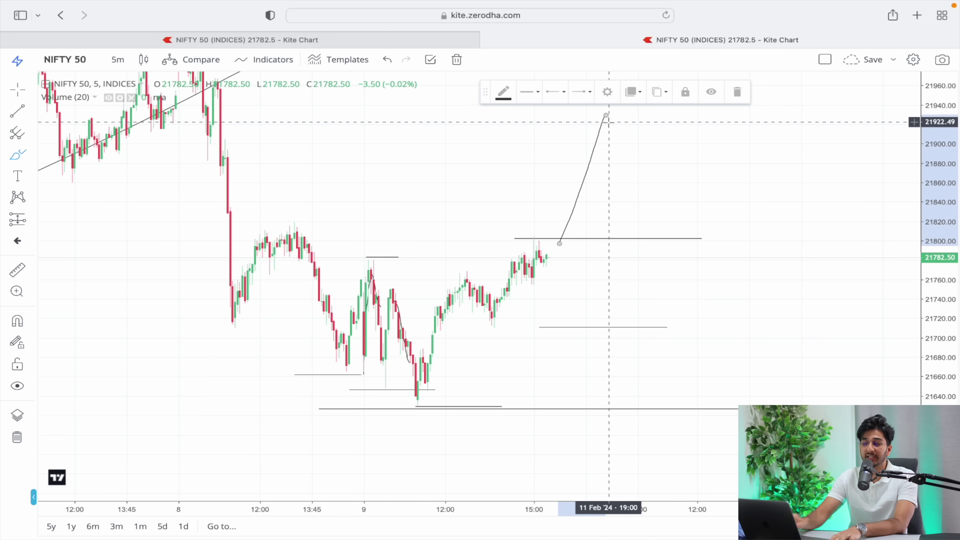
pyautogui.press('BackSpace')
pyautogui.moveTo(556, 257)
pyautogui.mouseDown()
pyautogui.moveTo(579, 202)
pyautogui.moveTo(614, 290)
pyautogui.moveTo(620, 251)
pyautogui.moveTo(715, 118)
pyautogui.moveTo(755, 174)
pyautogui.mouseUp()
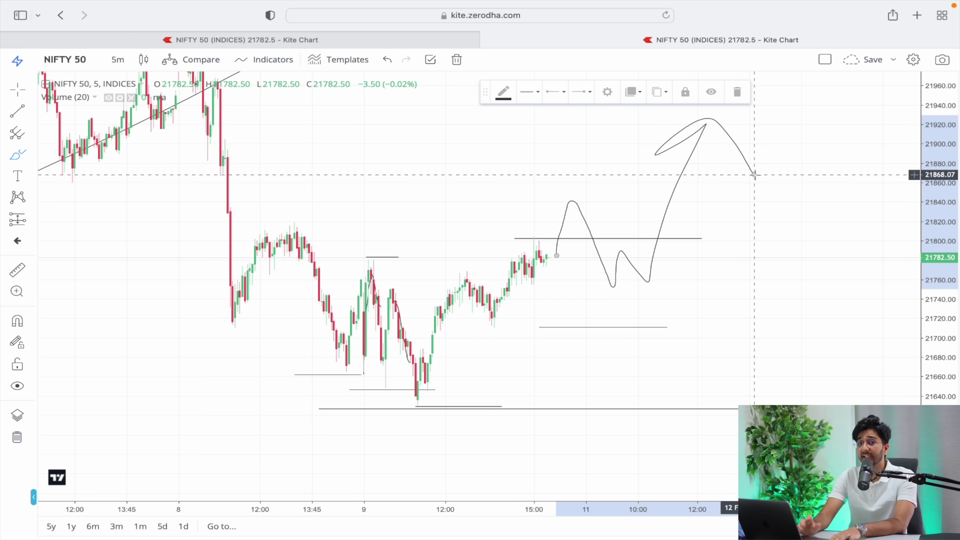
pyautogui.moveTo(755, 175); pyautogui.dragTo(755, 174)
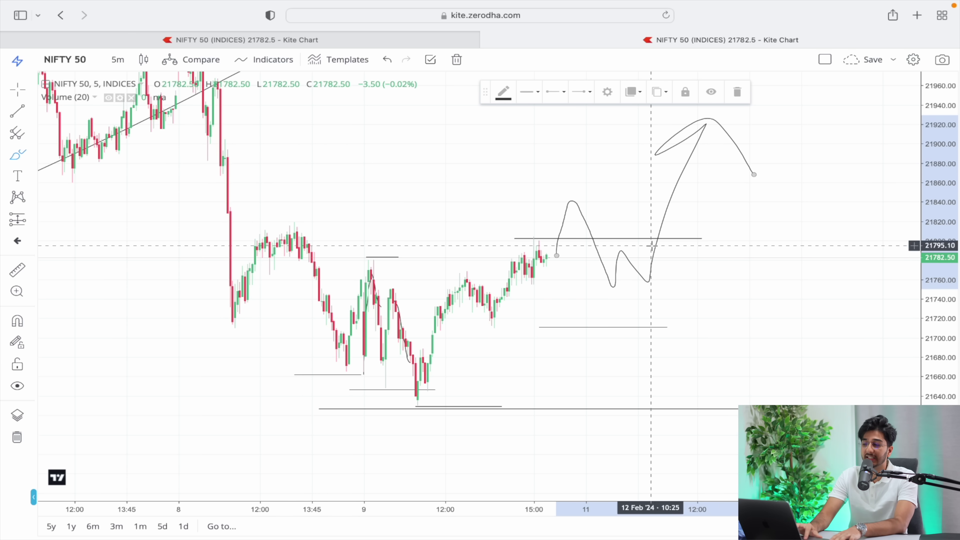
pyautogui.press('Delete')
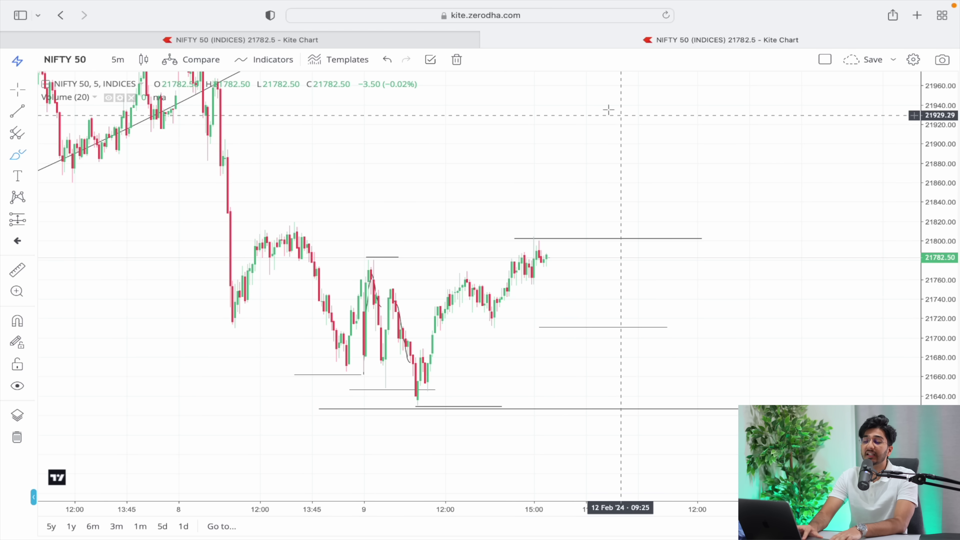
# Brush a rising stroke from the last candle through the 21,802 resistance line to about 21,900.
pyautogui.moveTo(559, 259); pyautogui.dragTo(588, 140)
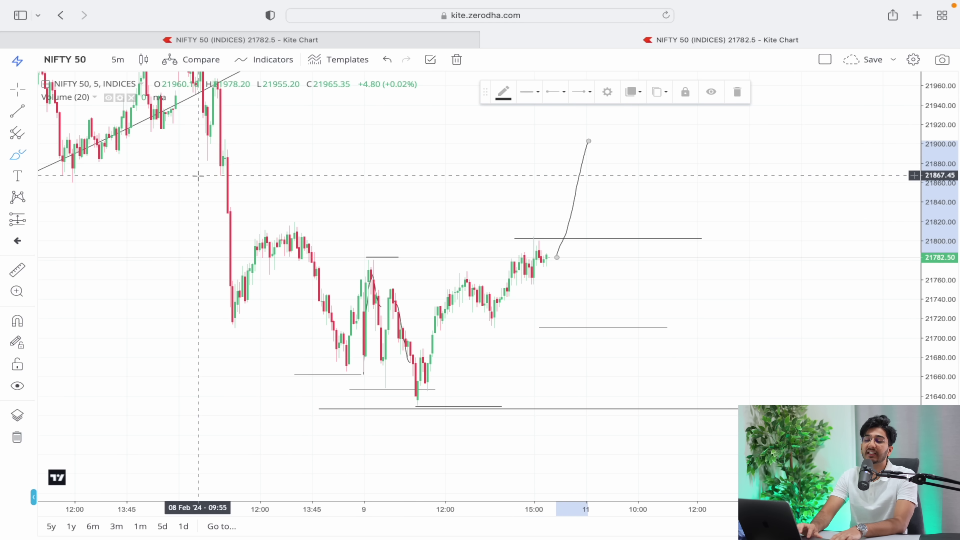
# Brush a horizontal resistance line at about 21,904, starting from the 8 February sell-off candles.
pyautogui.hscroll(1, 208, 144)
pyautogui.moveTo(205, 140); pyautogui.dragTo(407, 140)
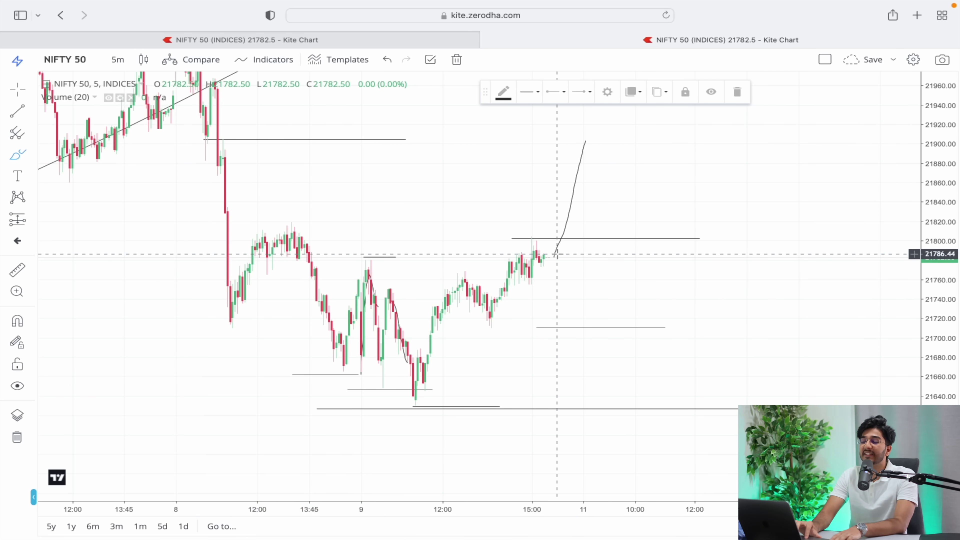
# Sketch a second rise from the last candle to about 21,927, undo it, and sketch a stepped decline from 21,900 to about 21,751, undoing that too.
pyautogui.moveTo(558, 253); pyautogui.dragTo(628, 115)
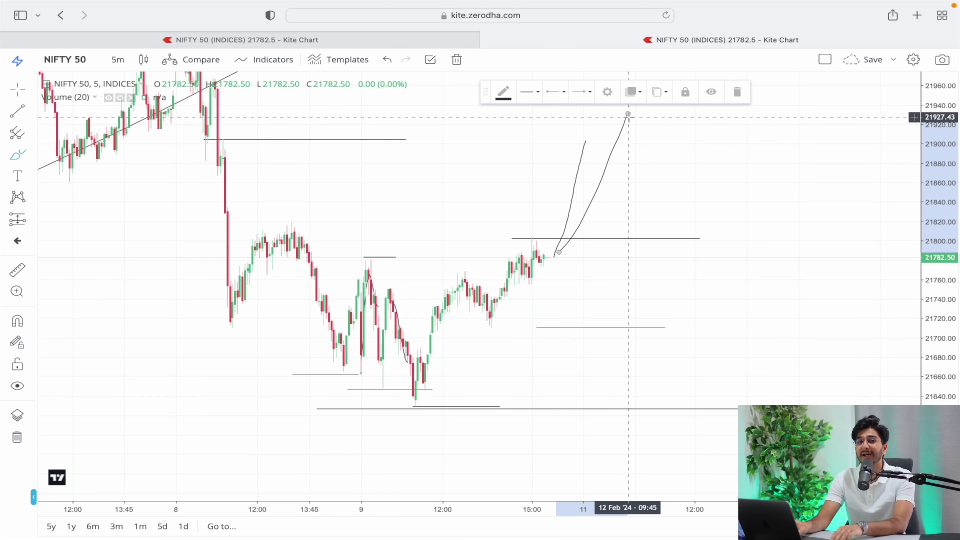
pyautogui.press('super+z')
pyautogui.moveTo(587, 141)
pyautogui.mouseDown()
pyautogui.moveTo(649, 192)
pyautogui.moveTo(700, 215)
pyautogui.moveTo(751, 289)
pyautogui.mouseUp()
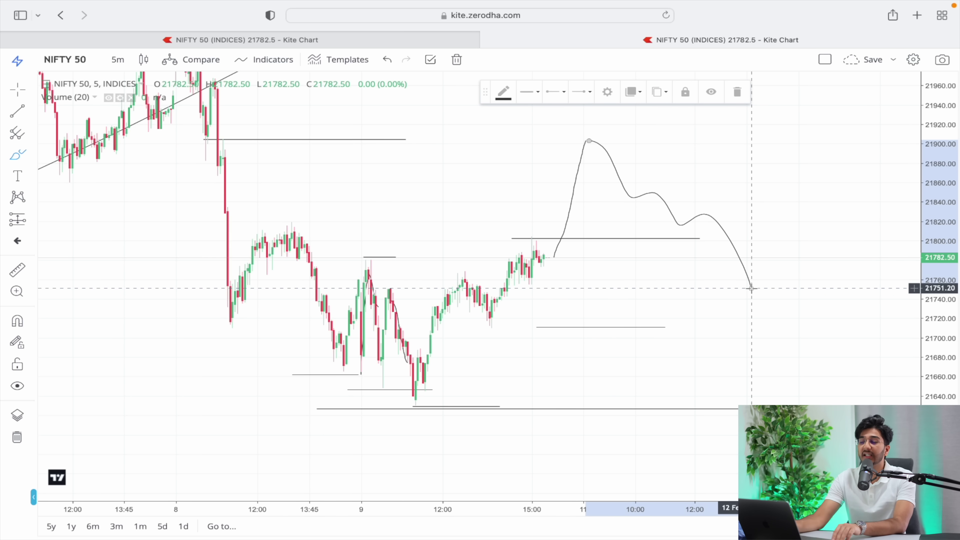
pyautogui.press('super+z')
# Brush a sideways zigzag between about 21,865 and 21,900 from the top of the rising stroke, ending in a rally arrow near 21,950.
pyautogui.click(589, 144)
pyautogui.moveTo(589, 144)
pyautogui.mouseDown()
pyautogui.moveTo(615, 178)
pyautogui.moveTo(641, 154)
pyautogui.moveTo(652, 174)
pyautogui.moveTo(683, 144)
pyautogui.moveTo(711, 149)
pyautogui.moveTo(765, 111)
pyautogui.moveTo(733, 117)
pyautogui.moveTo(818, 127)
pyautogui.mouseUp()
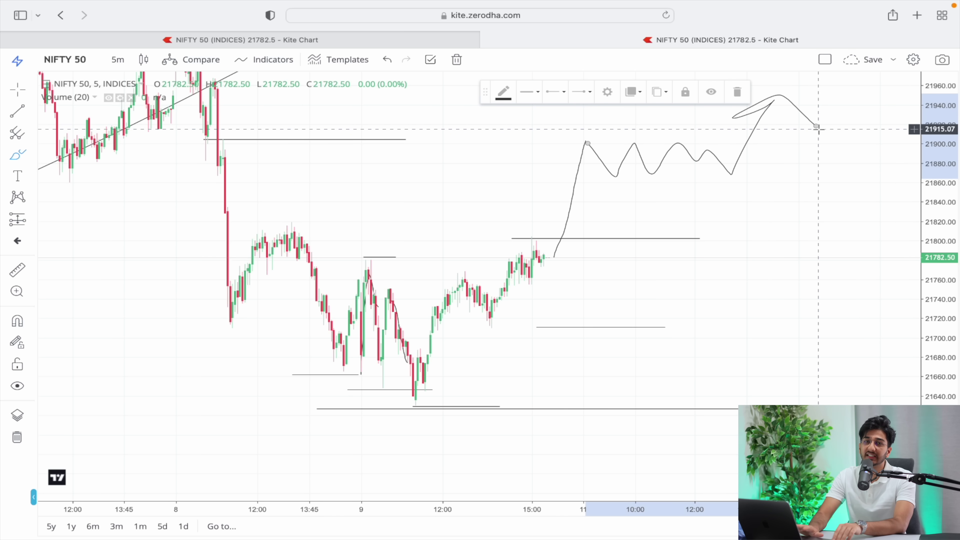
# Brush a lower scenario dipping to about 21,625, rebounding to about 21,748 and ranging, with a resistance line above it at about 21,753.
pyautogui.scroll(-3, 635, 303)
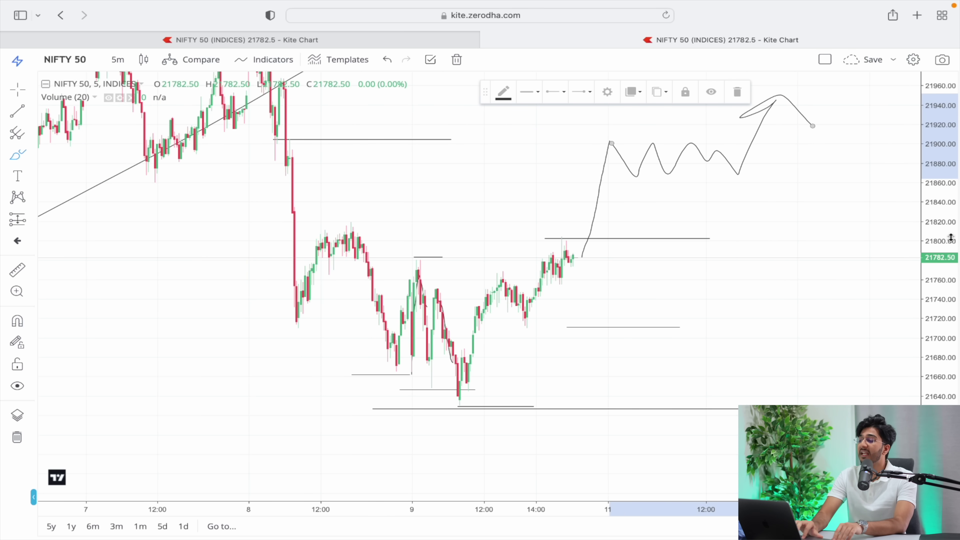
pyautogui.scroll(-2, 635, 303)
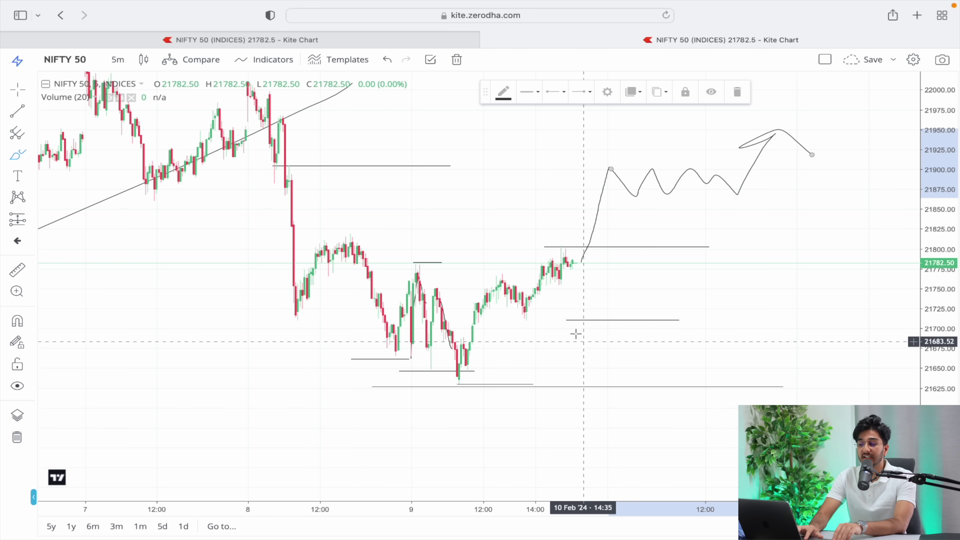
pyautogui.moveTo(578, 354)
pyautogui.mouseDown()
pyautogui.moveTo(597, 391)
pyautogui.moveTo(630, 296)
pyautogui.moveTo(643, 290)
pyautogui.moveTo(663, 323)
pyautogui.moveTo(706, 328)
pyautogui.moveTo(729, 307)
pyautogui.mouseUp()
pyautogui.moveTo(610, 289); pyautogui.dragTo(821, 286)
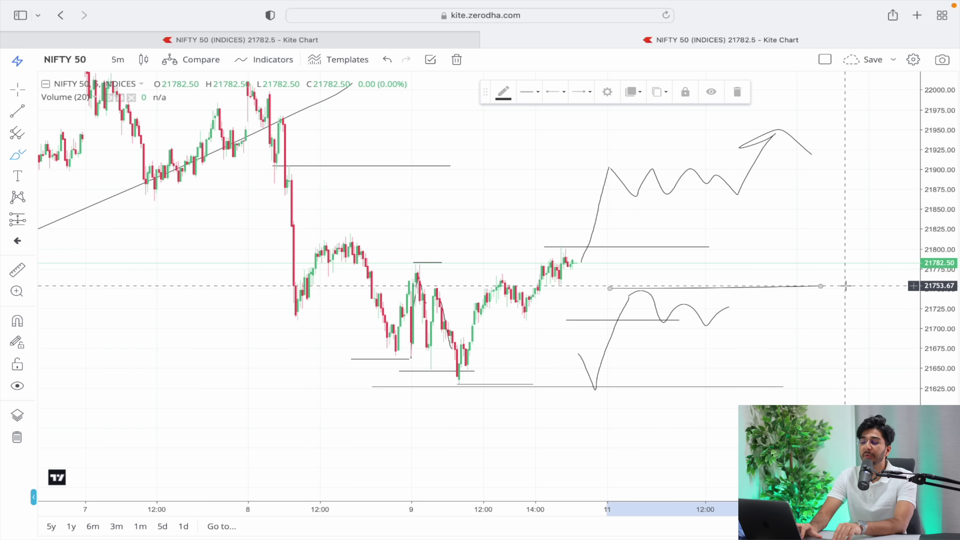
# Brush a breakdown arrow from the end of the lower scenario's range down through the long support line near 21,625.
pyautogui.moveTo(723, 311)
pyautogui.mouseDown()
pyautogui.moveTo(735, 441)
pyautogui.moveTo(828, 389)
pyautogui.mouseUp()
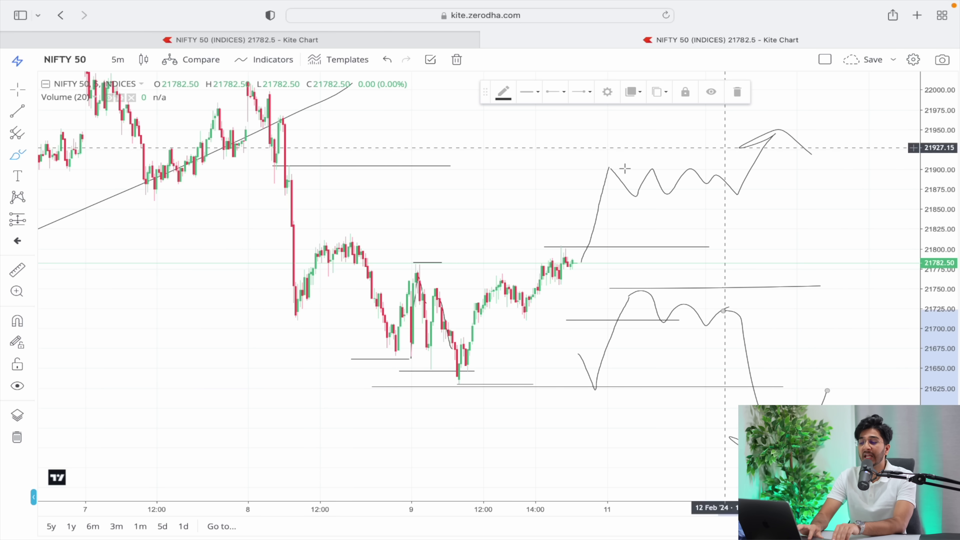
pyautogui.scroll(-5, 482, 281)
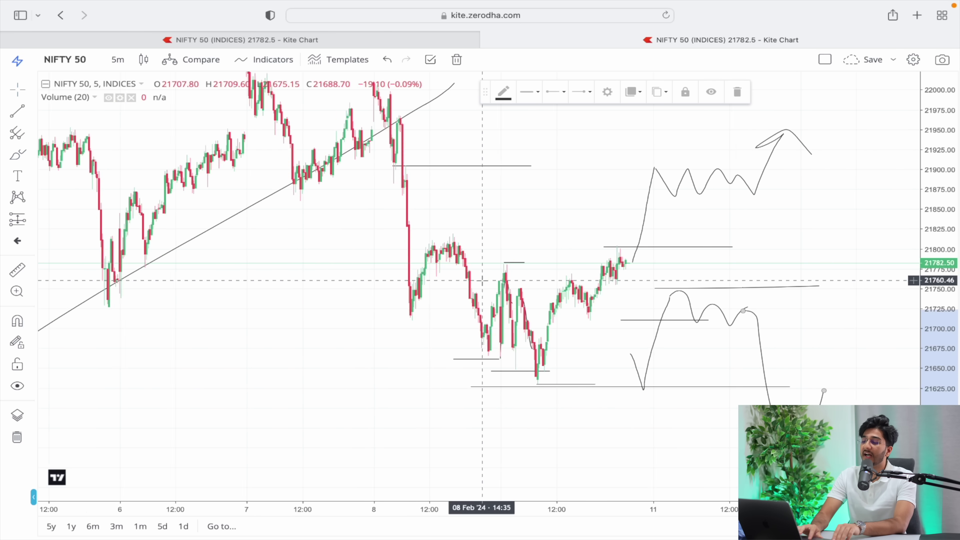
pyautogui.moveTo(869, 260); pyautogui.dragTo(727, 355)
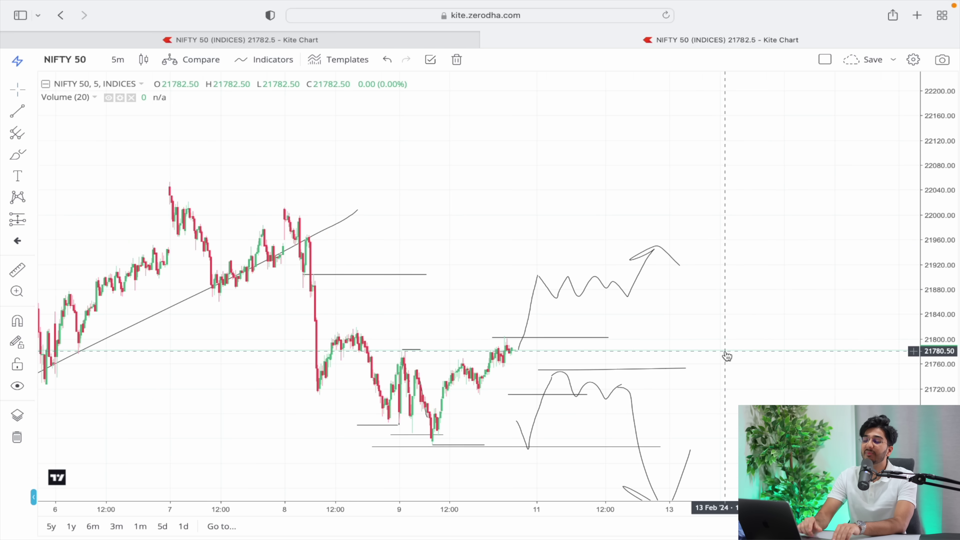